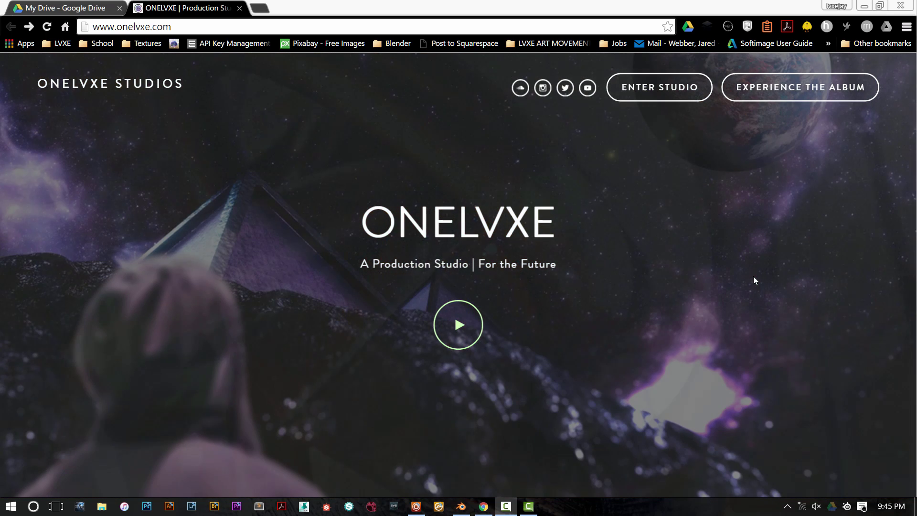
Switch to Maschine and go through groups B1 and C1 of Composition C.
left_click(427, 510)
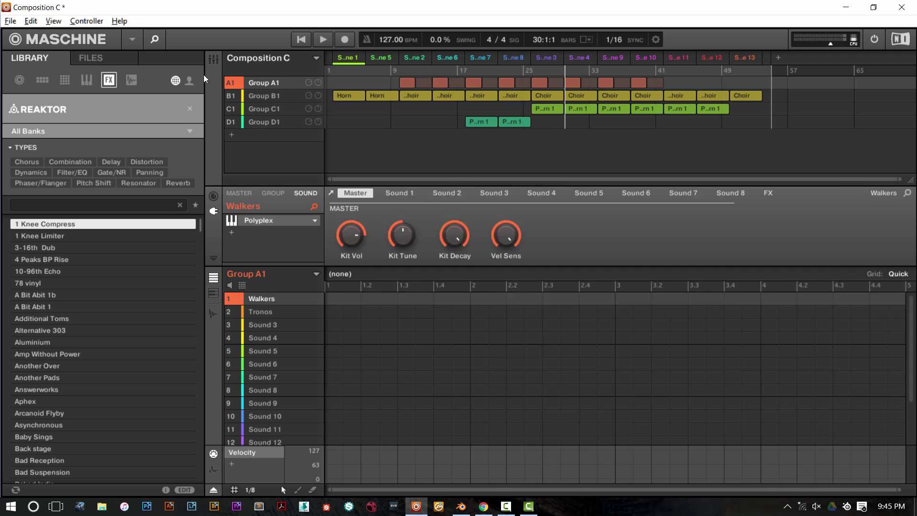
left_click(261, 96)
left_click(267, 109)
left_click(271, 132)
left_click(274, 122)
right_click(245, 135)
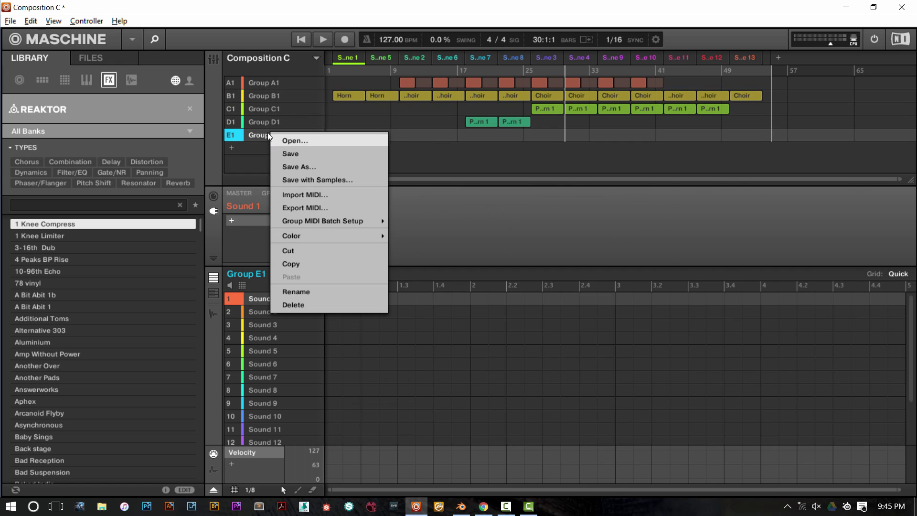
left_click(313, 309)
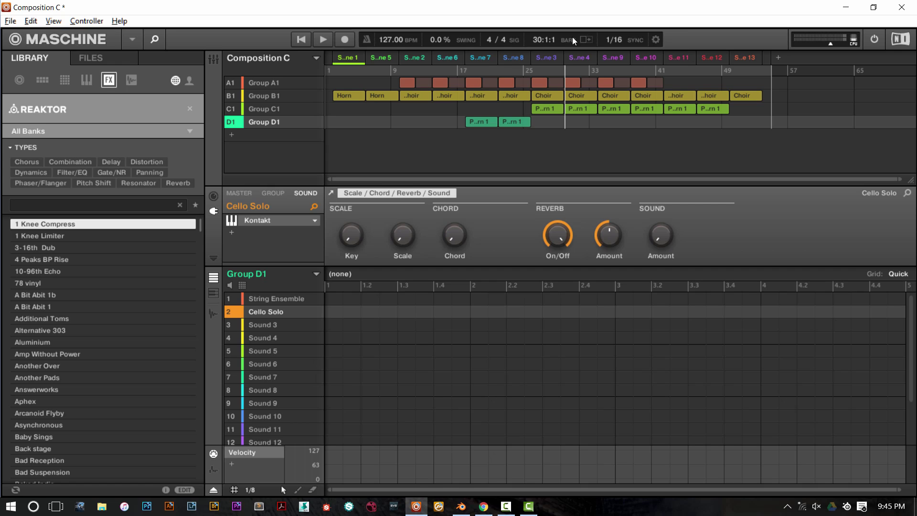
Play Composition C from about bar 17 and stop the playback.
left_click(465, 71)
left_click(321, 42)
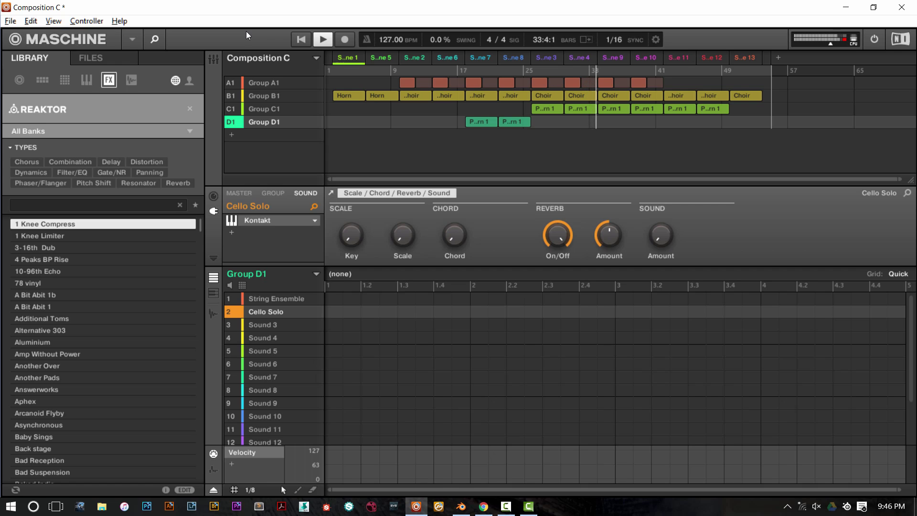
key("space")
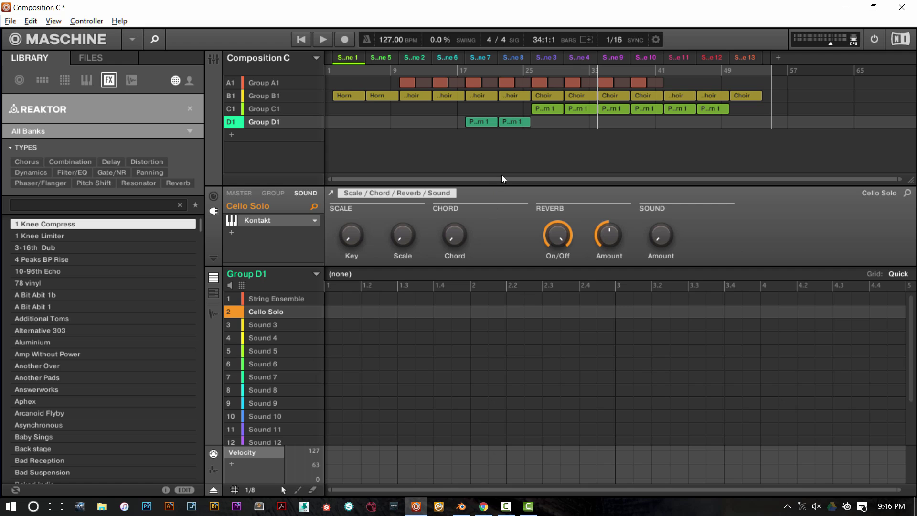
Switch to Blender and inspect the rendered coloured spheres in the AudioViz.001 scene from another angle.
left_click(461, 506)
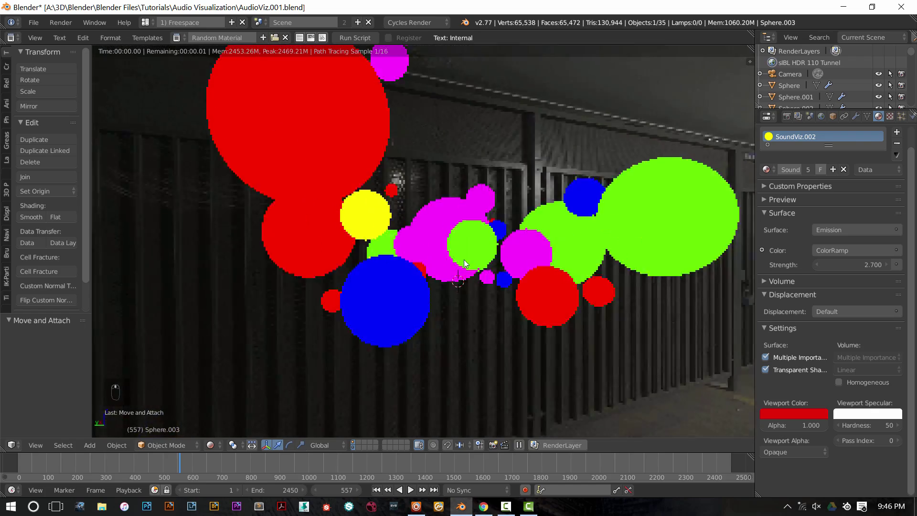
middle_click_drag(463, 260, 400, 296)
scroll(421, 279, "down", 4)
scroll(399, 295, "up", 4)
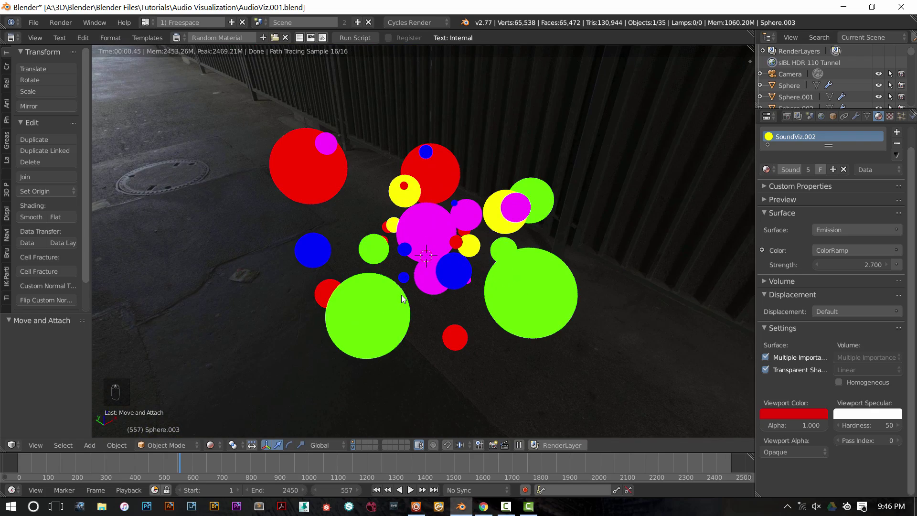
Change the 3D viewport from rendered to solid shading, showing all spheres from a wider view.
key("z")
scroll(433, 285, "up", 3)
scroll(448, 314, "down", 3)
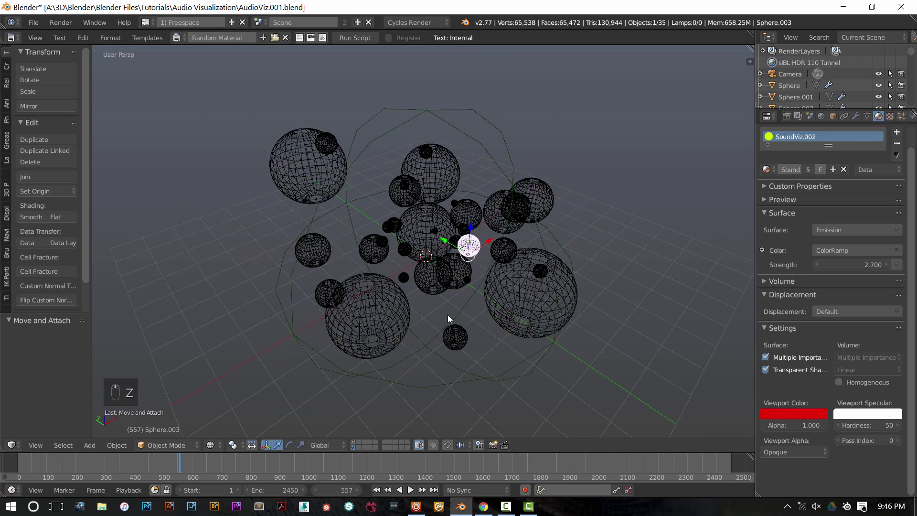
key("z")
mouse_move(437, 306)
middle_mouse_down()
mouse_move(492, 284)
mouse_move(447, 288)
mouse_move(478, 295)
mouse_move(469, 283)
mouse_move(494, 285)
mouse_move(368, 288)
mouse_move(449, 293)
middle_mouse_up()
scroll(469, 282, "down", 3)
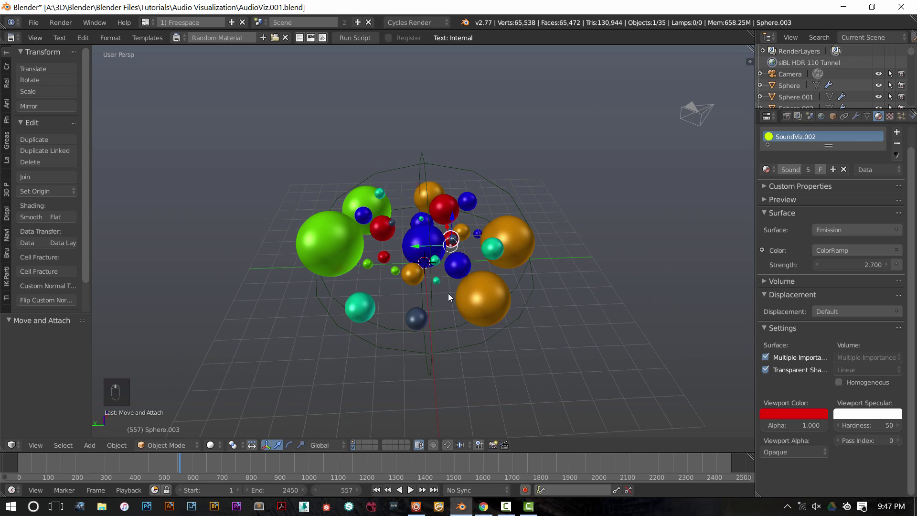
Select the large blue central sphere and its first material slot, SoundViz.000.
right_click(412, 258)
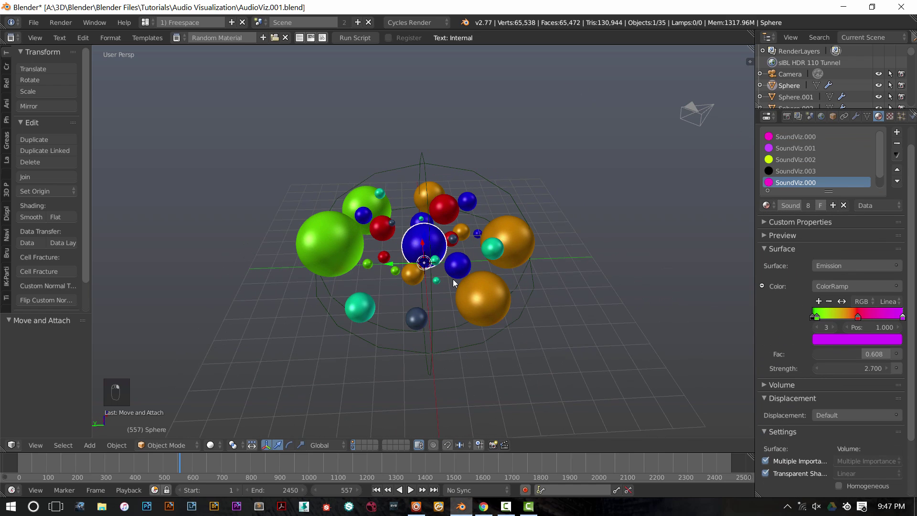
scroll(454, 283, "up", 3)
middle_click_drag(454, 282, 432, 289)
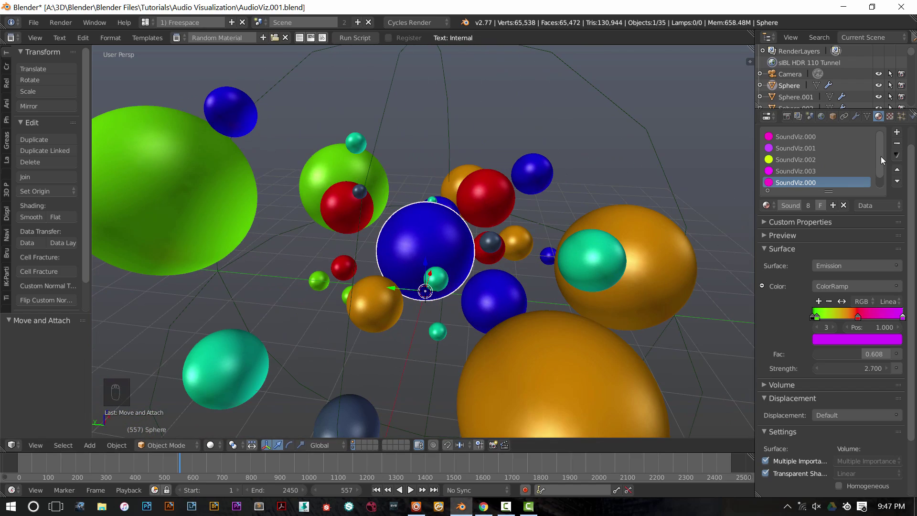
left_click(820, 138)
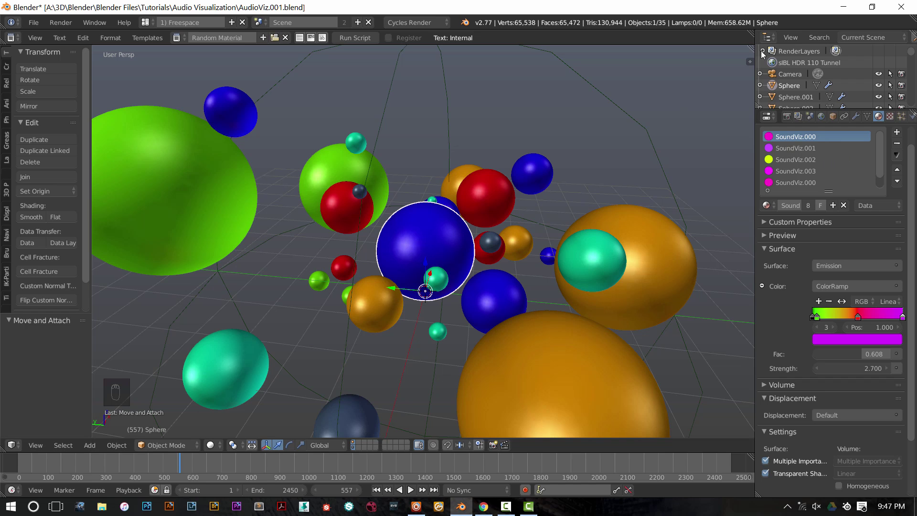
Split the 3D view side by side and turn the new area into a Node Editor.
left_click_drag(751, 49, 421, 71)
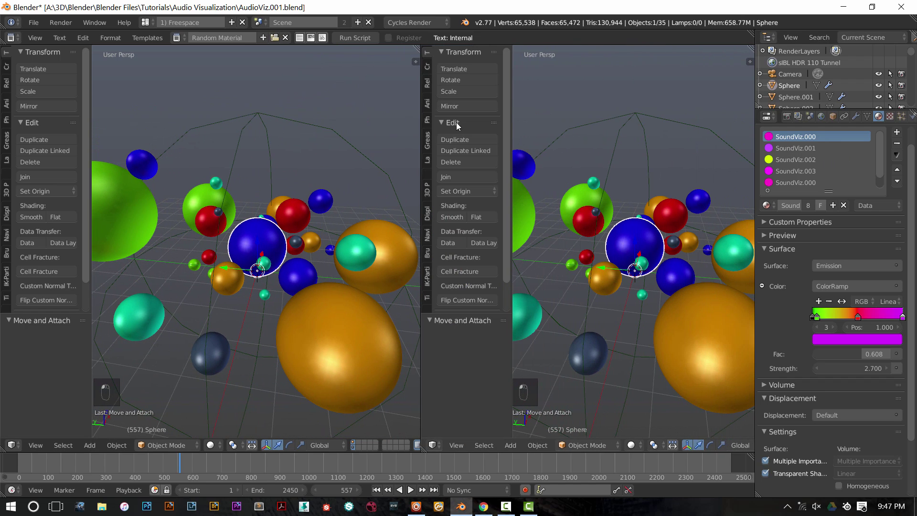
key("t")
left_click(438, 445)
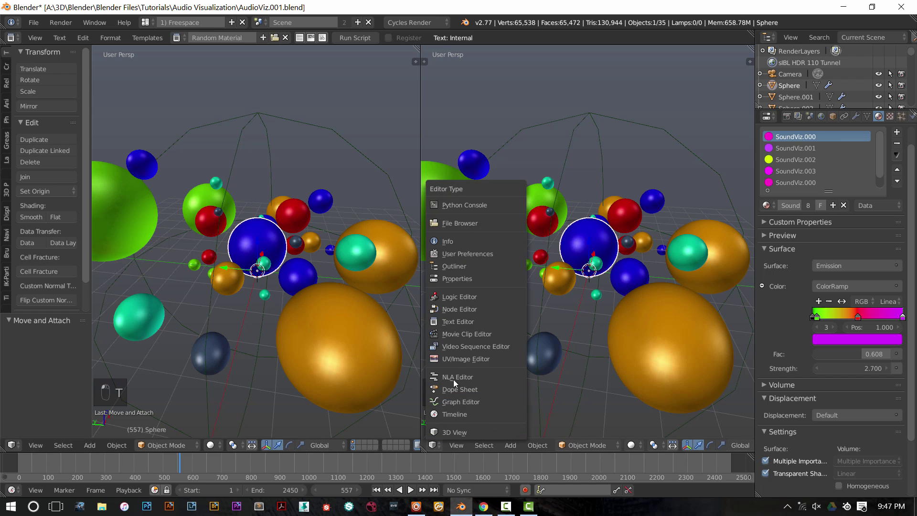
left_click(479, 310)
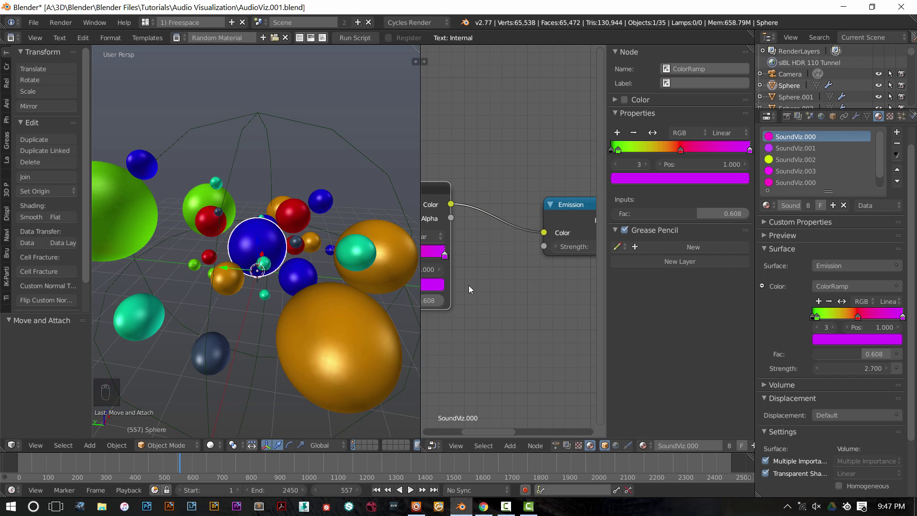
Hide the Node Editor's properties sidebar and select the ColorRamp node of SoundViz.000.
key("n")
scroll(566, 306, "down", 4)
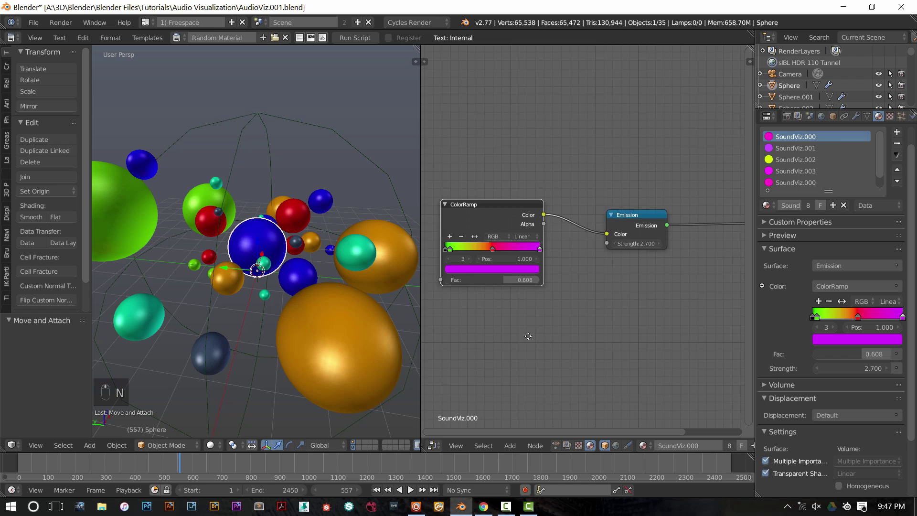
middle_click_drag(459, 333, 564, 324)
scroll(563, 324, "up", 4)
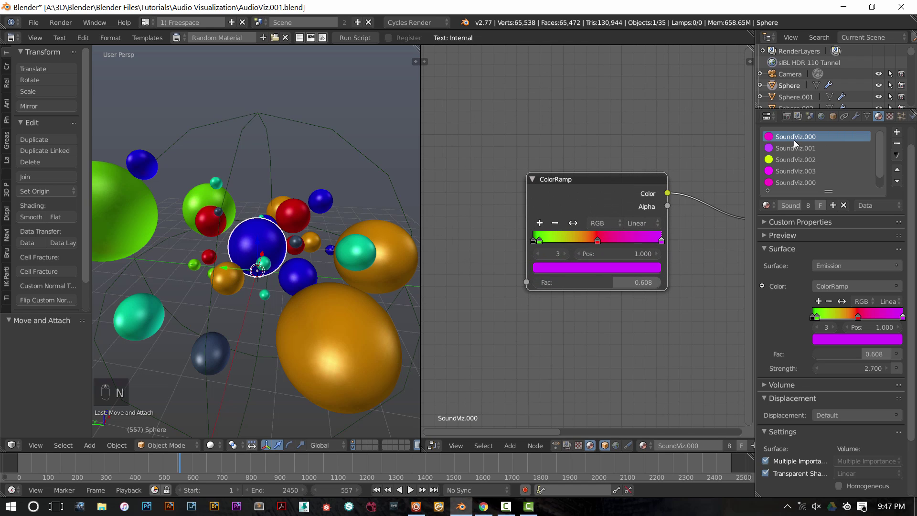
left_click(578, 195)
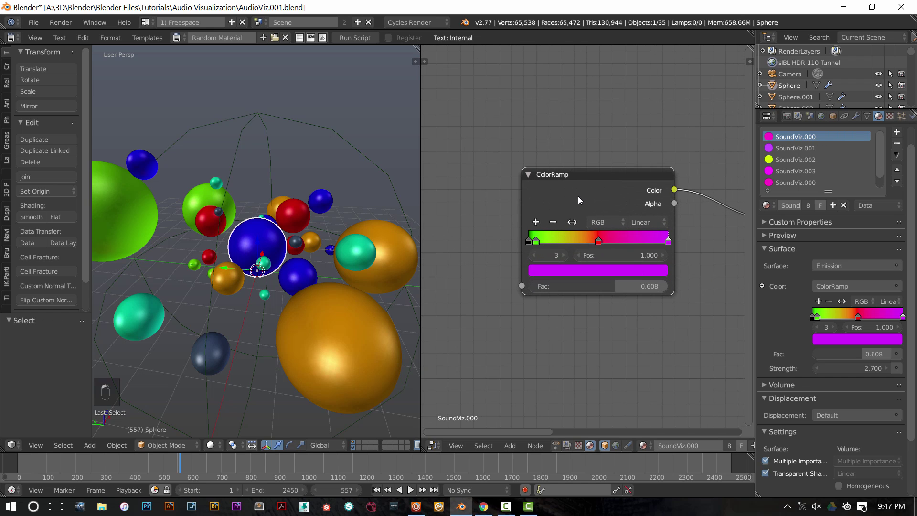
scroll(552, 268, "up", 2)
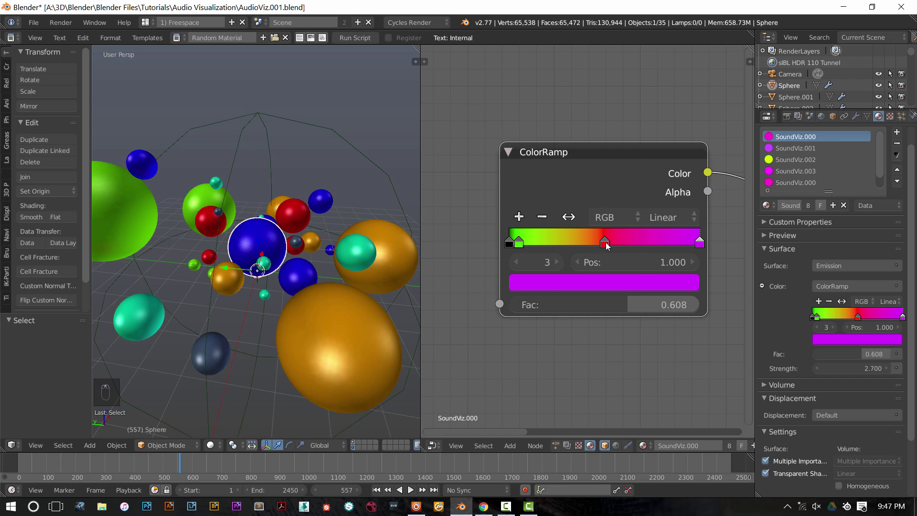
Examine the ColorRamp colours of the sphere's other materials, from SoundViz.001 onward.
left_click(788, 148)
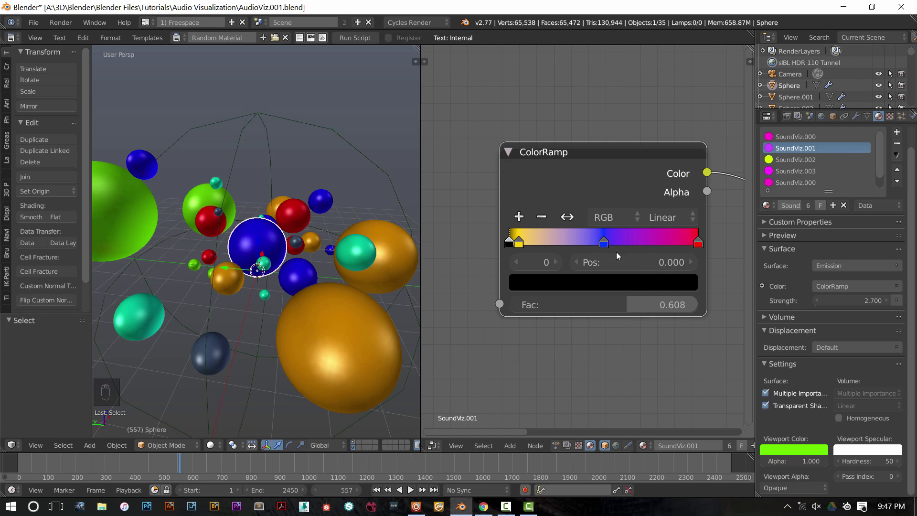
left_click(784, 159)
left_click(790, 170)
scroll(789, 170, "down", 1)
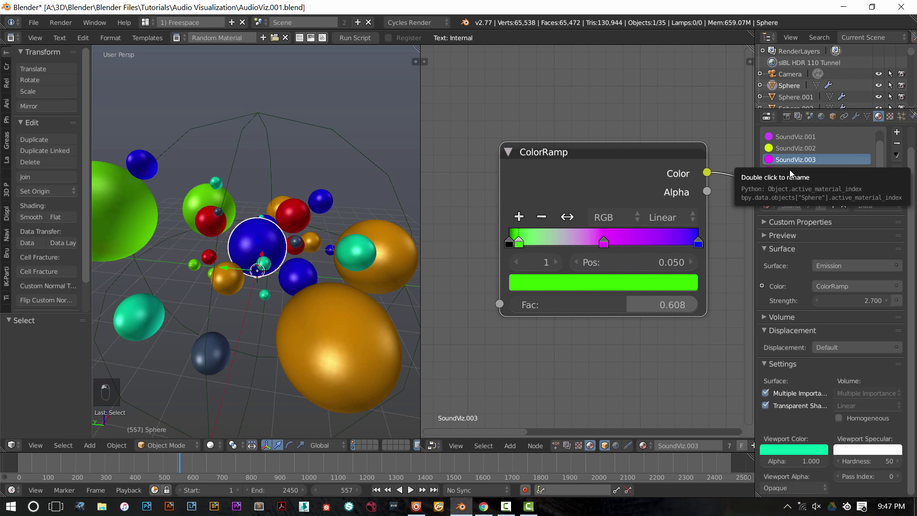
left_click(794, 173)
left_click(798, 180)
left_click(798, 171)
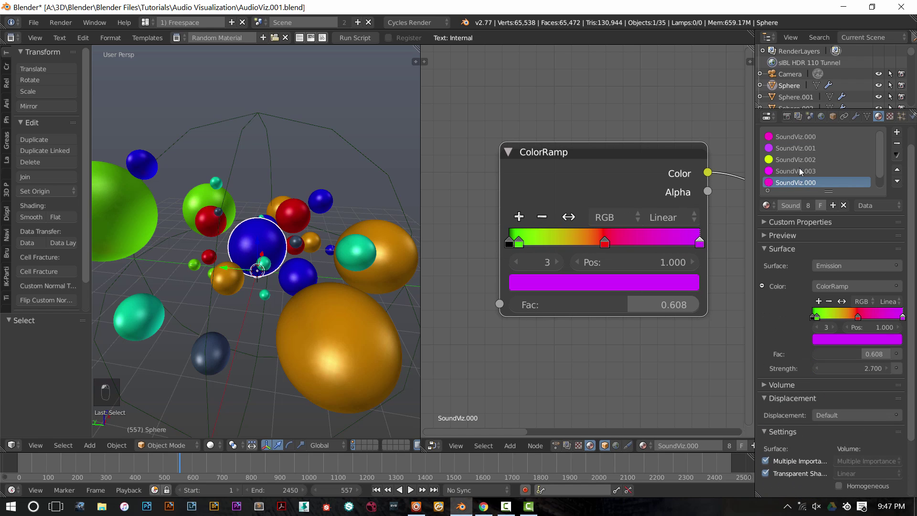
Assign the SoundViz.004 material to the sphere's fifth material slot in place of the duplicate SoundViz.000.
scroll(799, 168, "up", 1)
scroll(796, 161, "down", 1)
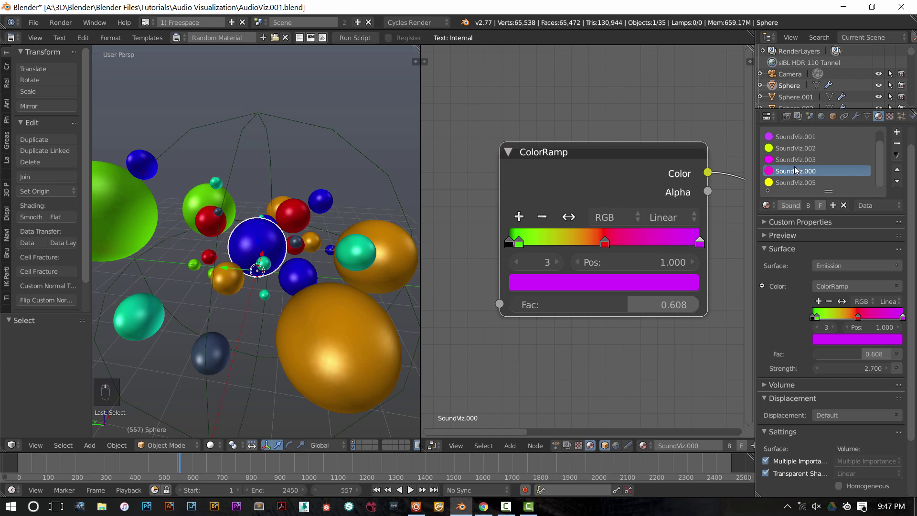
left_click(767, 205)
left_click(702, 273)
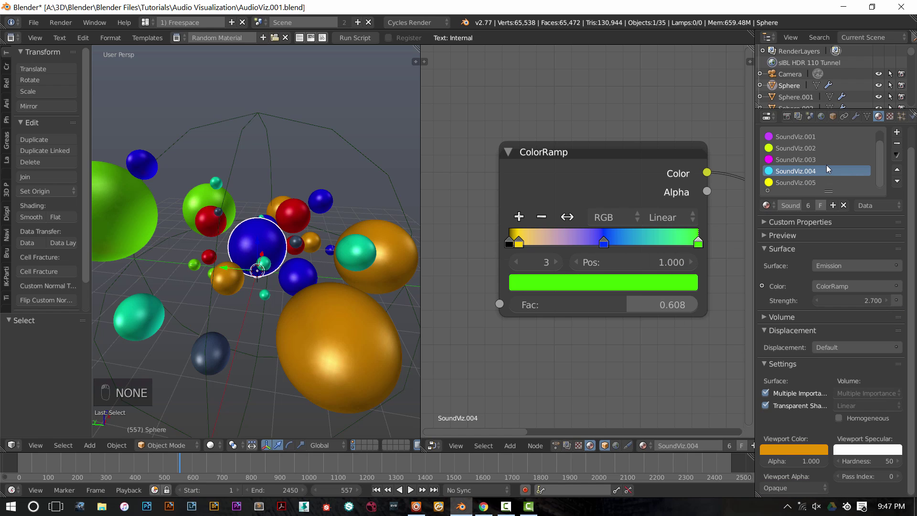
scroll(825, 163, "up", 1)
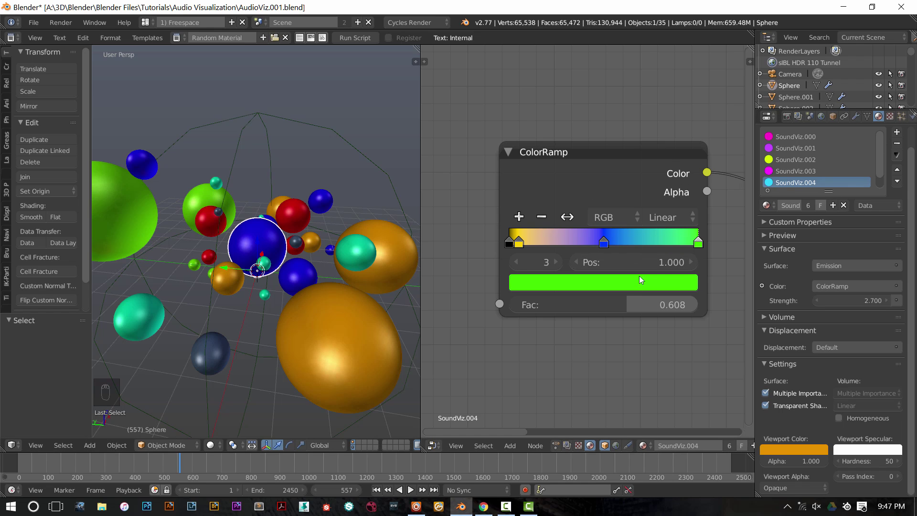
Examine the SoundViz.004 node chain from ColorRamp through Emission to Material Output, including the ramp's Fac input.
scroll(645, 317, "down", 3)
left_click_drag(589, 197, 569, 210)
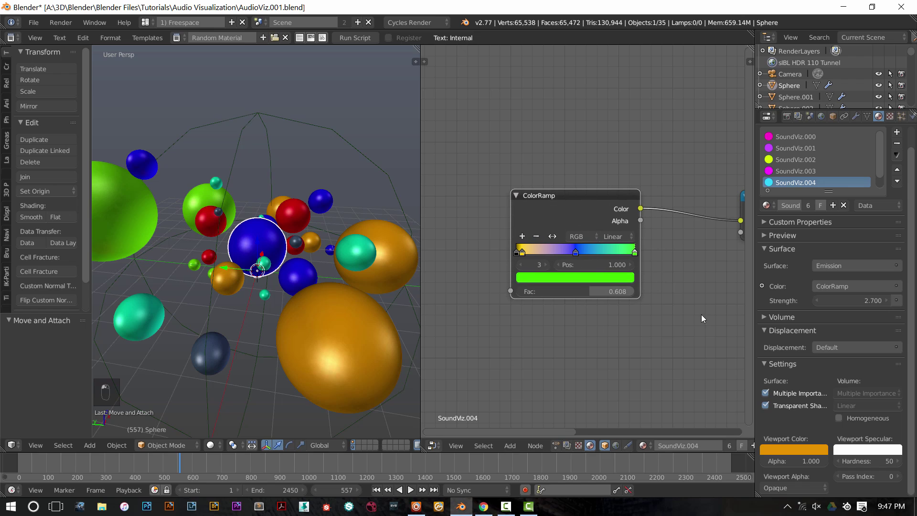
middle_click_drag(719, 304, 509, 292)
left_click_drag(569, 197, 617, 195)
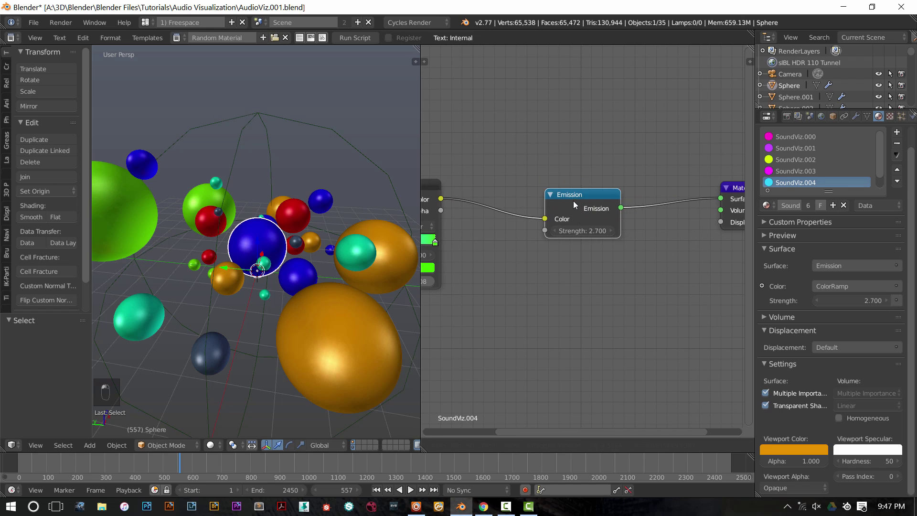
middle_click_drag(655, 254, 547, 263)
left_click_drag(629, 222, 626, 222)
middle_click_drag(483, 273, 597, 265)
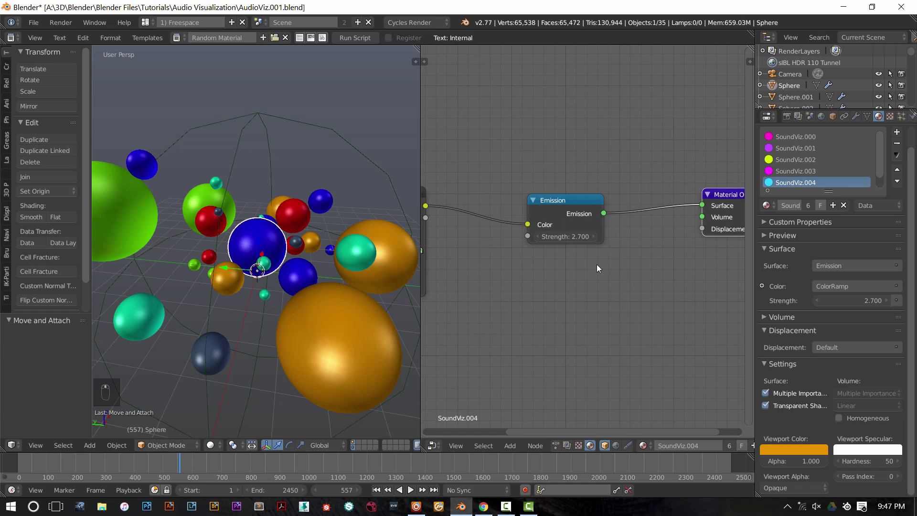
middle_click_drag(508, 279, 714, 249)
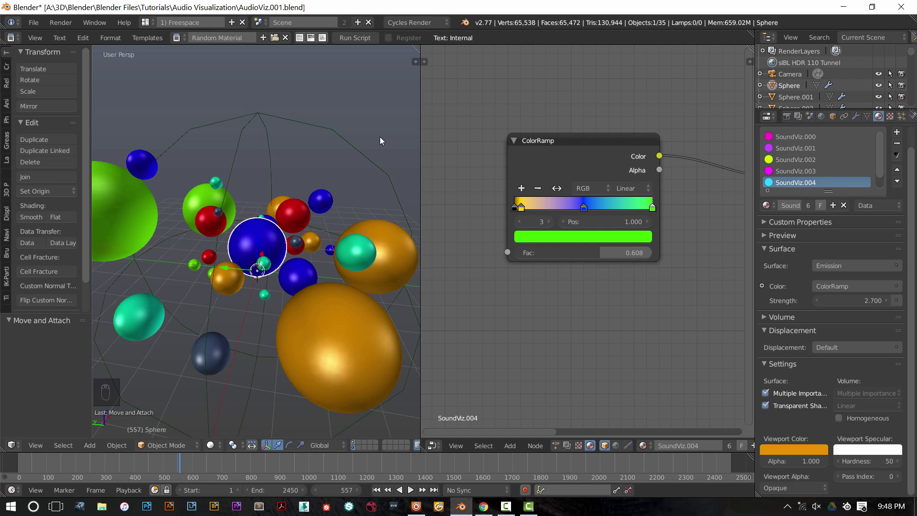
scroll(580, 405, "down", 2)
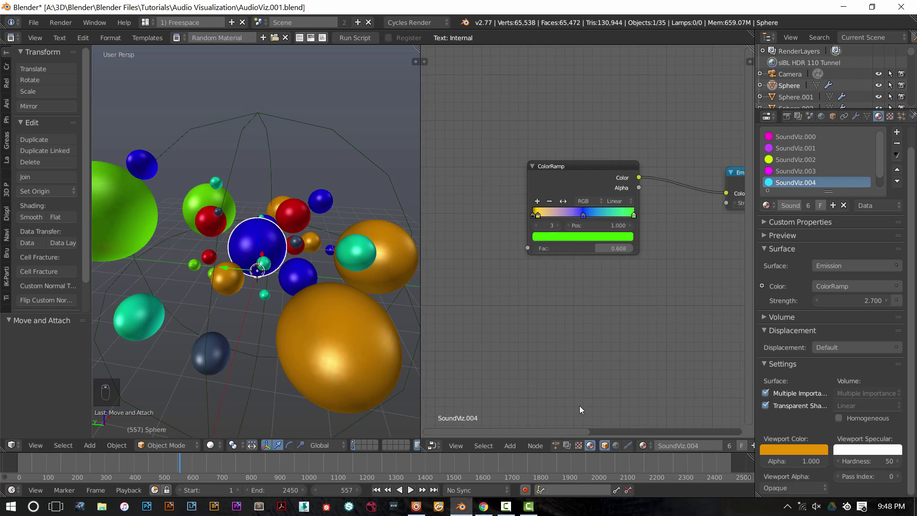
scroll(578, 402, "up", 4)
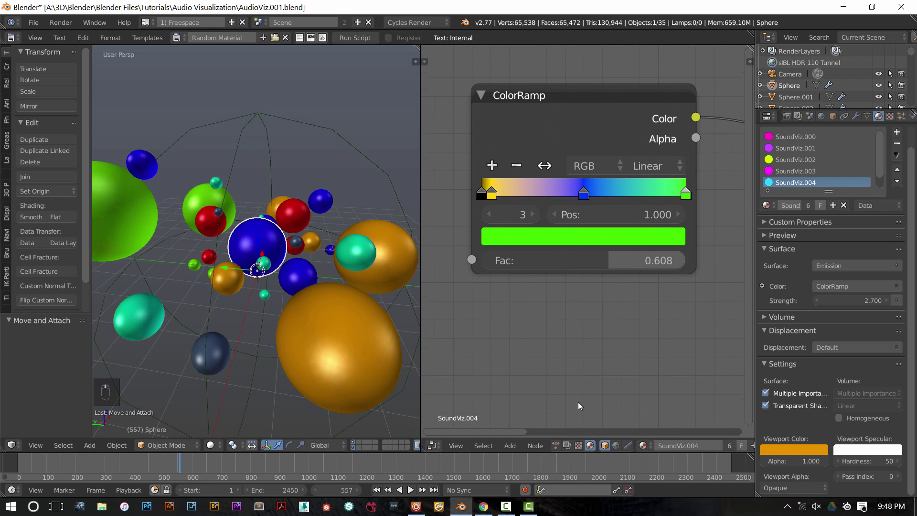
Switch the Node Editor to the Animation node tree and bring the Sound Bake node with Composition C - 127.wav into view.
left_click(555, 445)
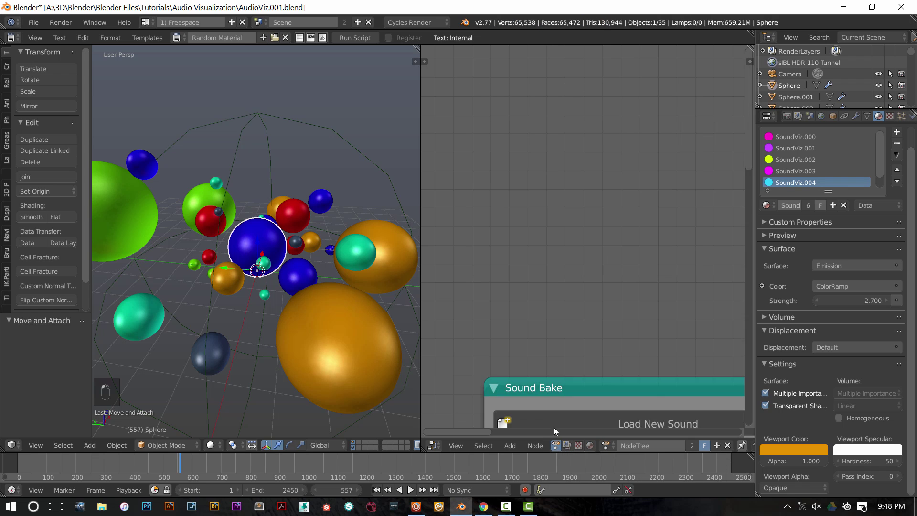
scroll(558, 322, "down", 15)
middle_click_drag(632, 274, 559, 215)
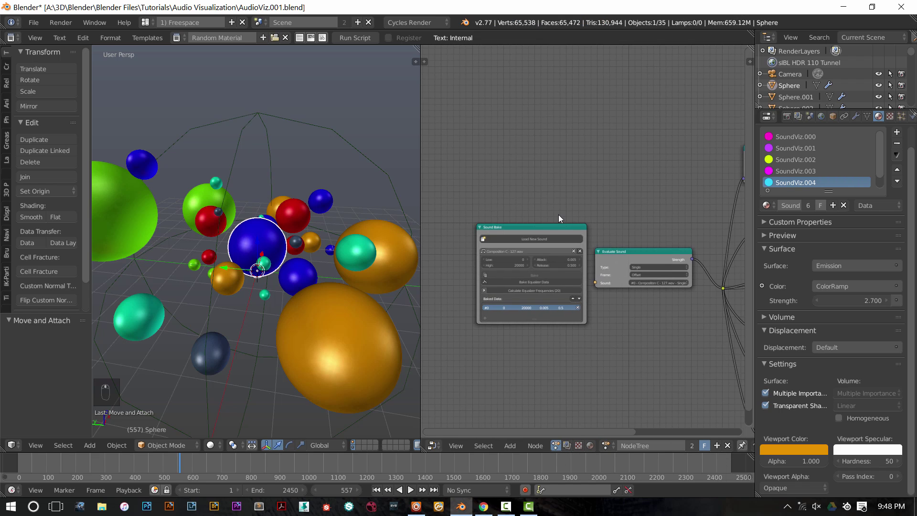
scroll(558, 214, "up", 3)
middle_click_drag(572, 394, 652, 383)
scroll(645, 383, "up", 6)
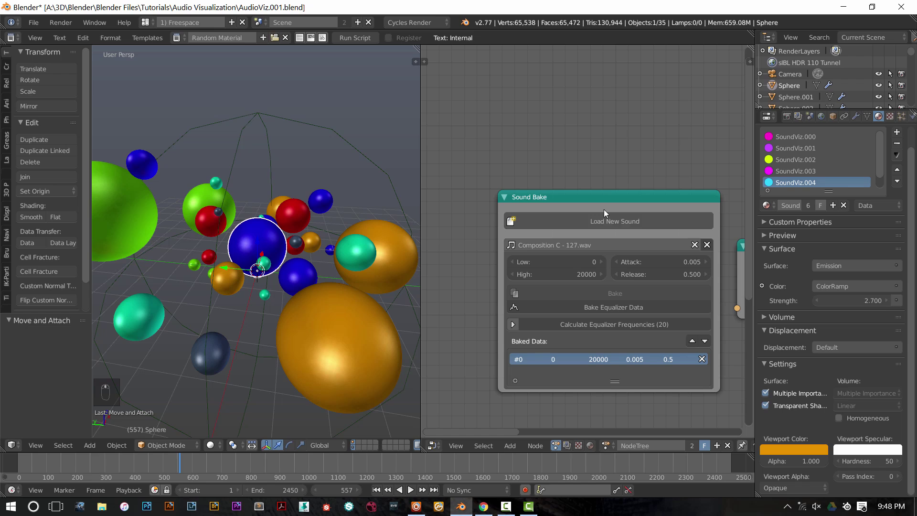
View the Composition C project in Maschine and return to the Sound Bake node in Blender.
left_click(416, 506)
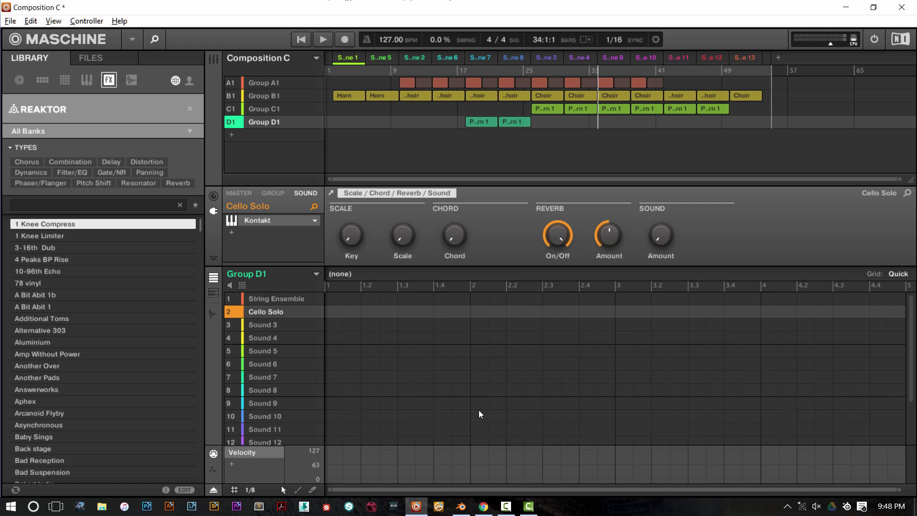
left_click(461, 506)
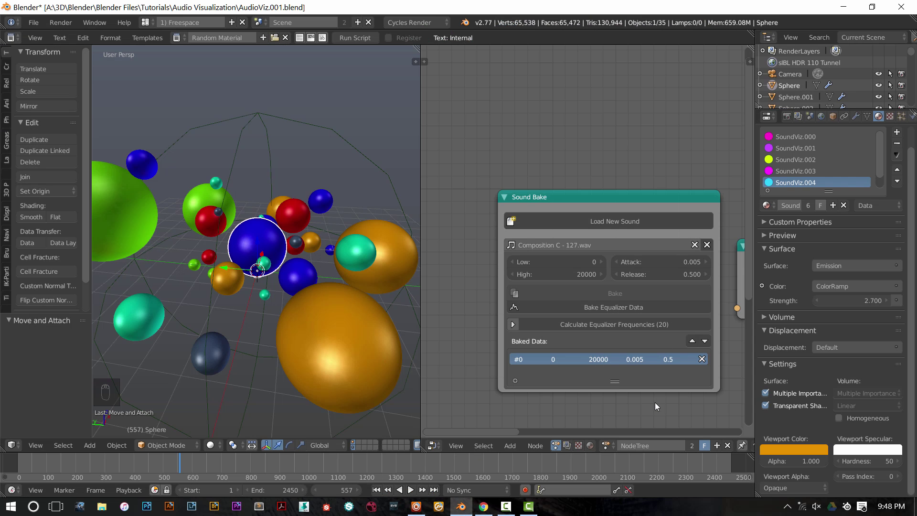
middle_click_drag(642, 395, 586, 355)
left_click_drag(514, 161, 506, 160)
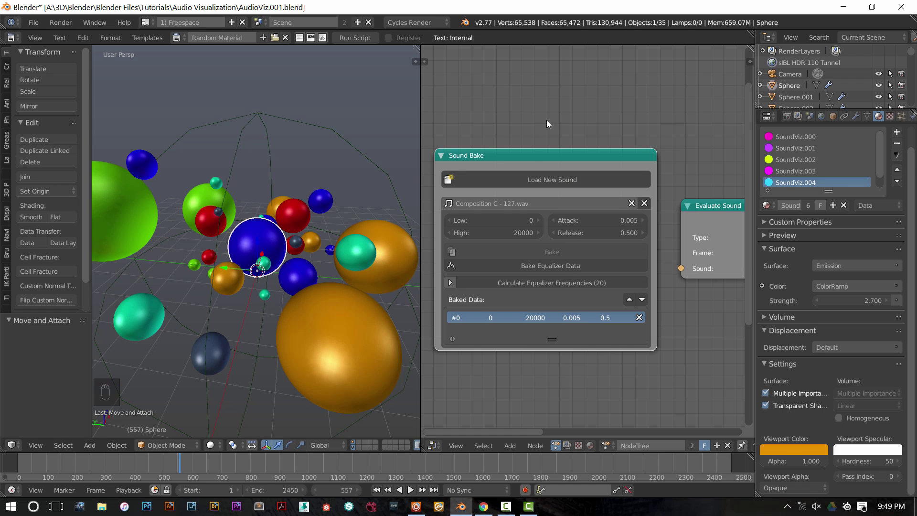
Add a second Sound Bake node and place it above the existing one.
left_click(532, 156)
left_click_drag(531, 156, 536, 154)
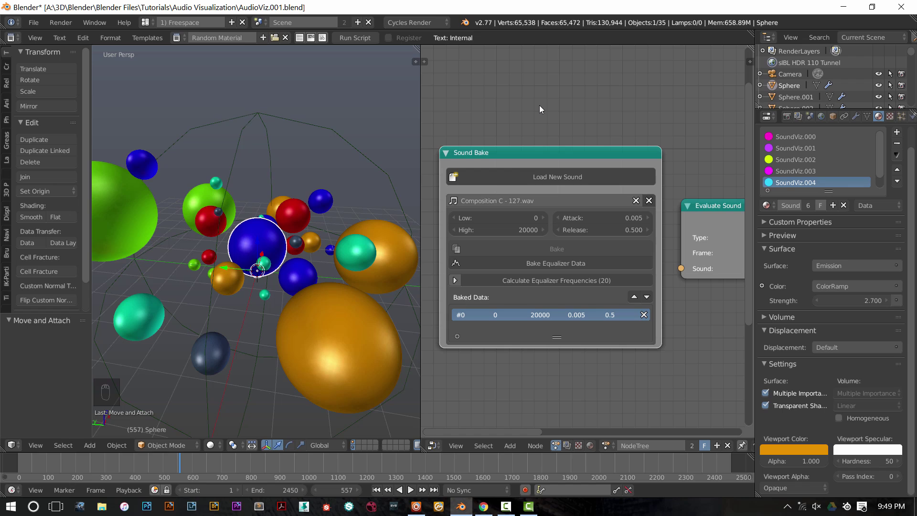
key("ctrl+a")
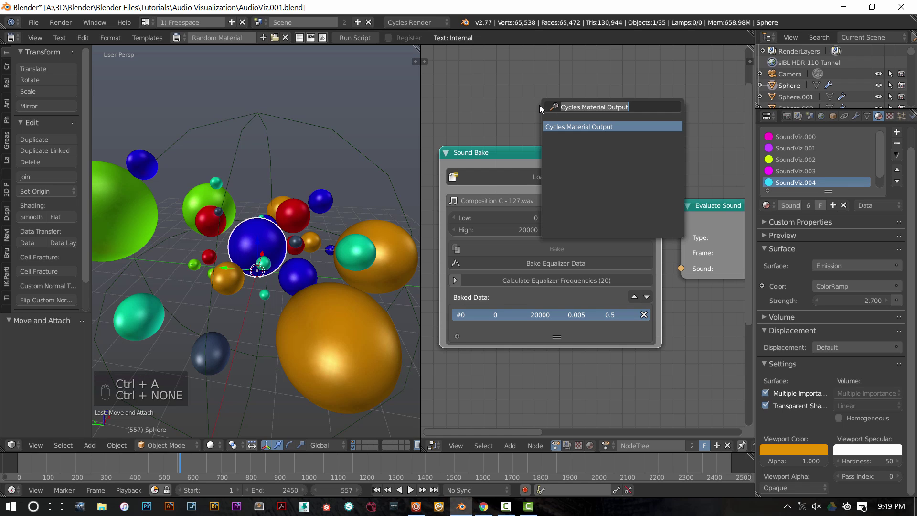
type("sound bake")
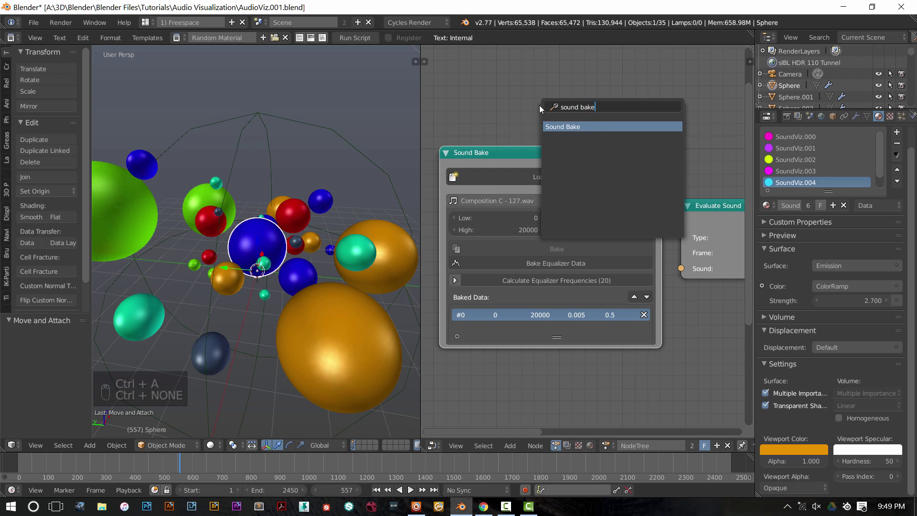
key("Return")
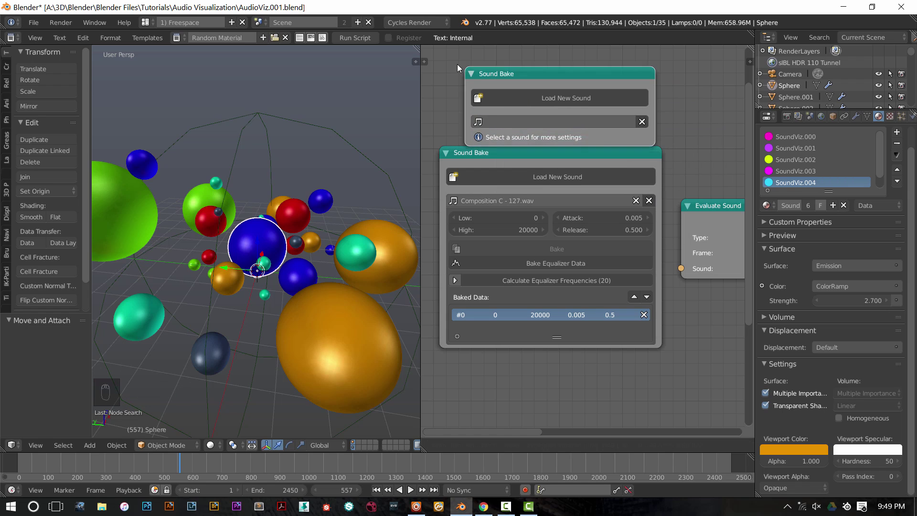
left_click(548, 124)
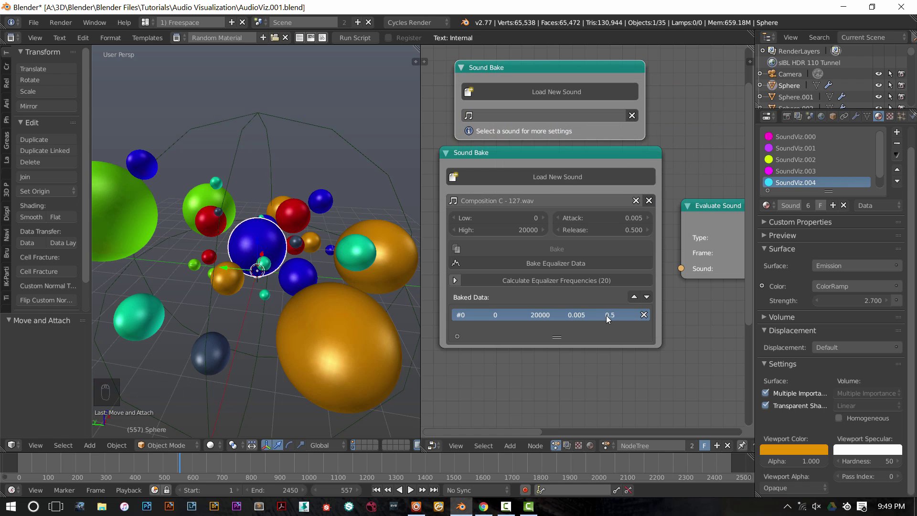
key("shift+a")
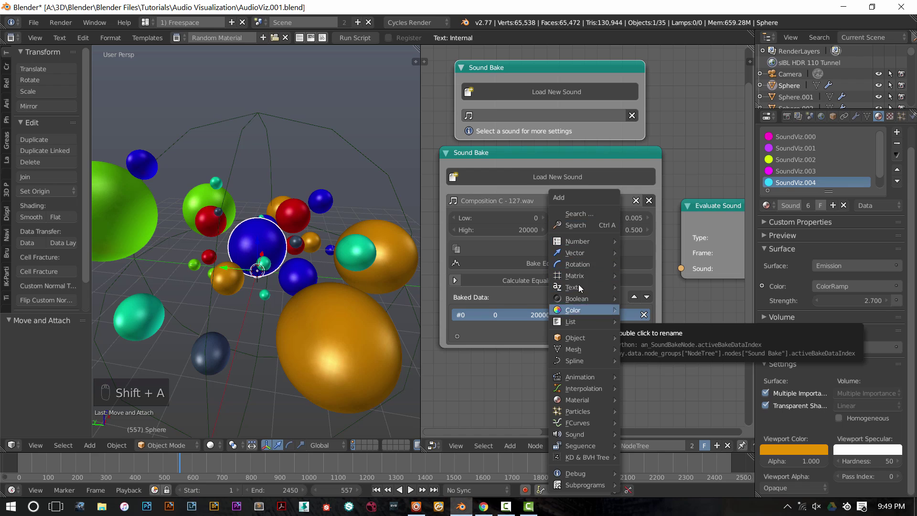
key("Escape")
key("shift+a")
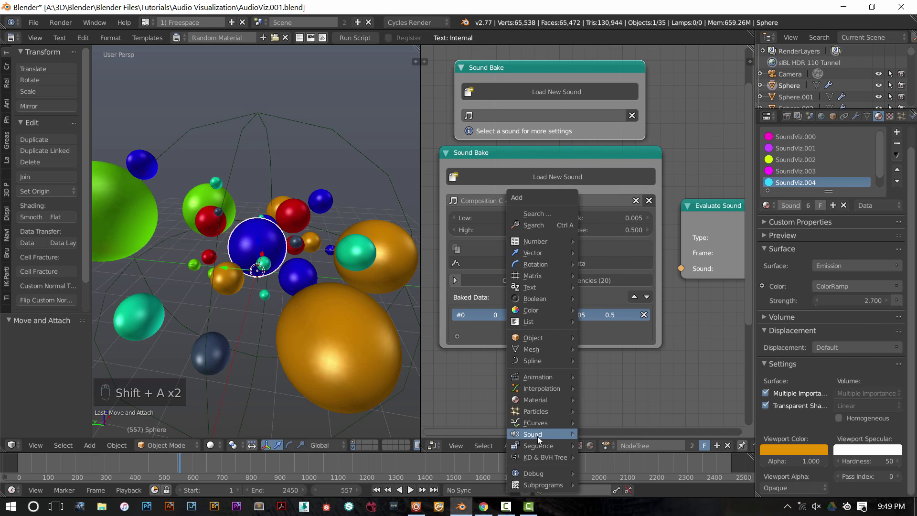
mouse_move(538, 436)
key("Escape")
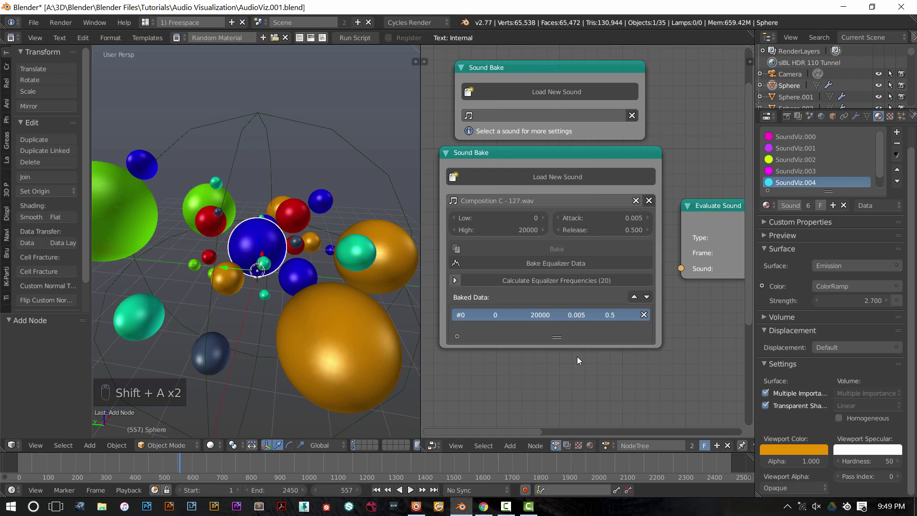
key("shift+a")
mouse_move(577, 357)
left_click(614, 357)
right_click(507, 216)
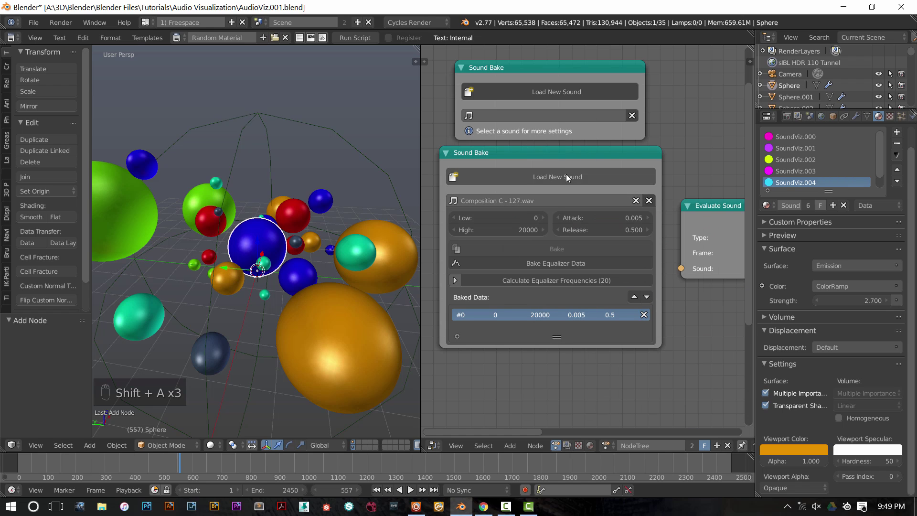
Delete the empty Sound Bake node above the one holding the baked data.
left_click(553, 69)
key("Delete")
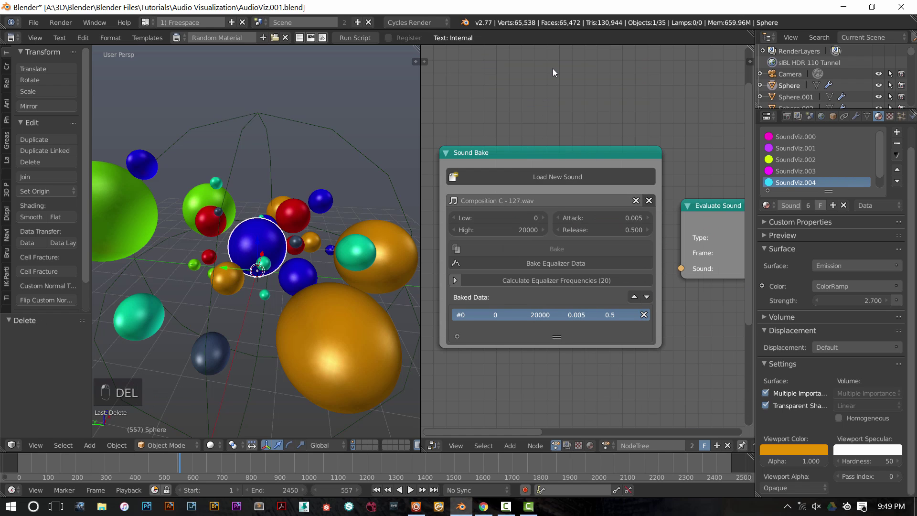
Load Composition C - 127.wav from the Recordings folder into the Sound Bake node.
left_click(523, 174)
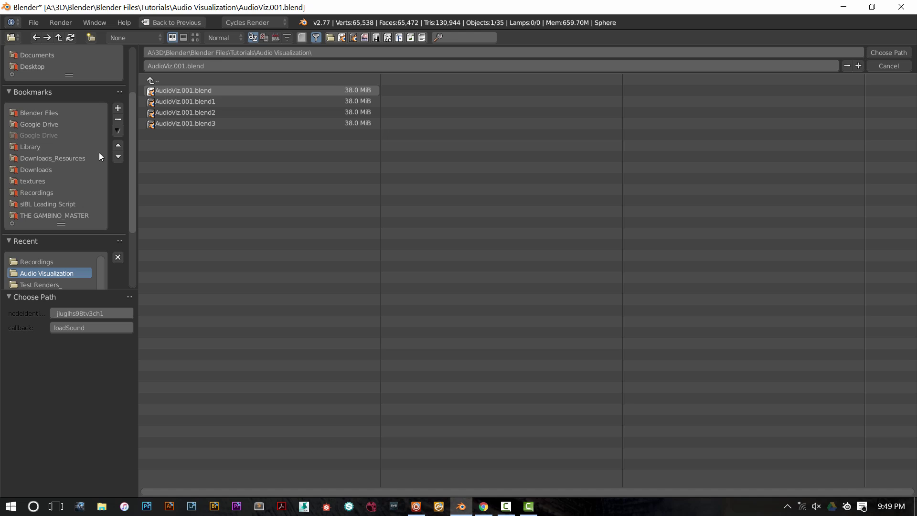
scroll(50, 216, "down", 4)
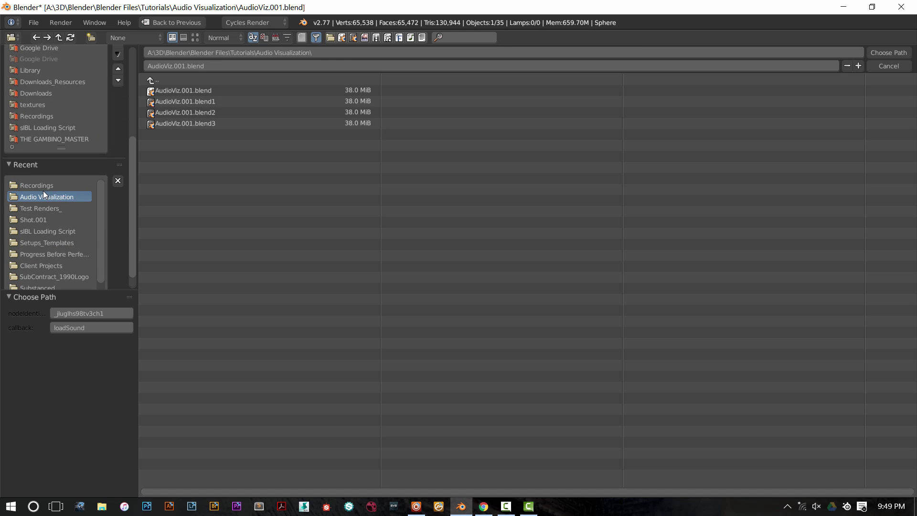
left_click(42, 187)
left_click(186, 95)
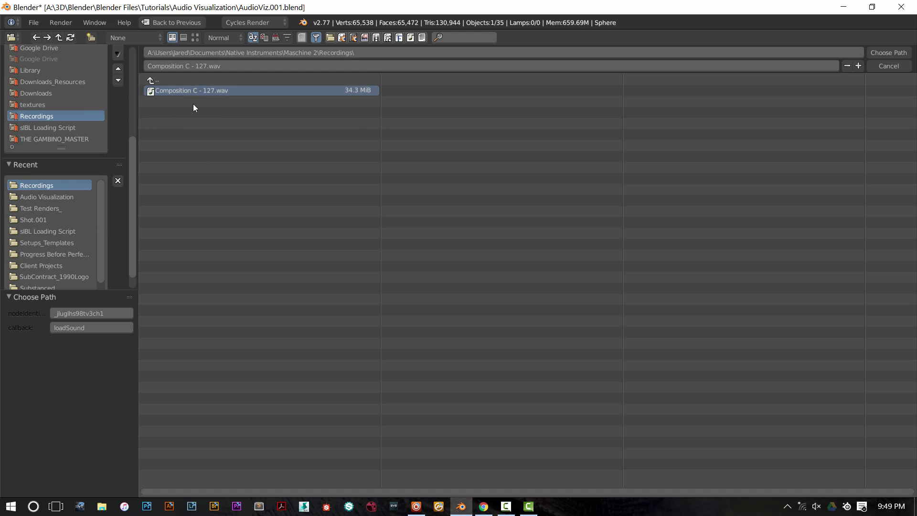
left_click(888, 53)
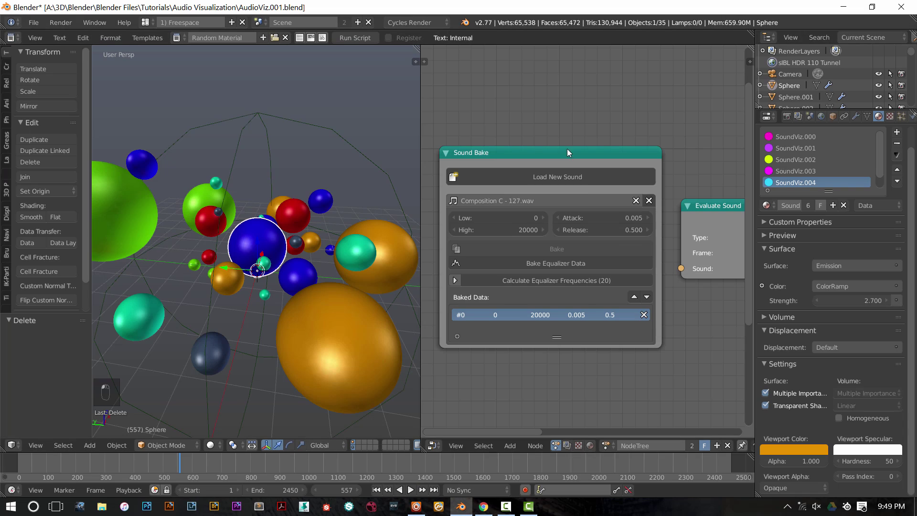
Add a new Evaluate Sound node and place it above the existing Evaluate Sound node.
scroll(582, 374, "up", 3)
middle_click_drag(503, 384, 518, 385)
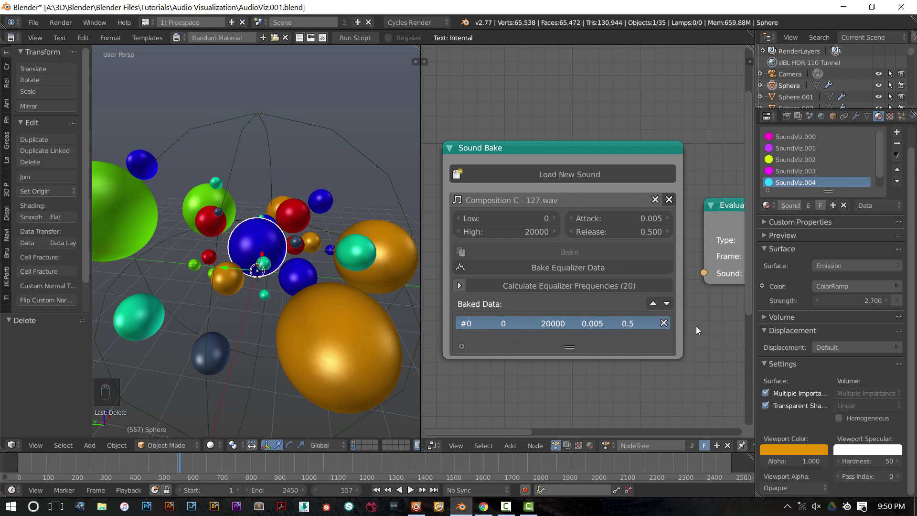
scroll(629, 308, "down", 6)
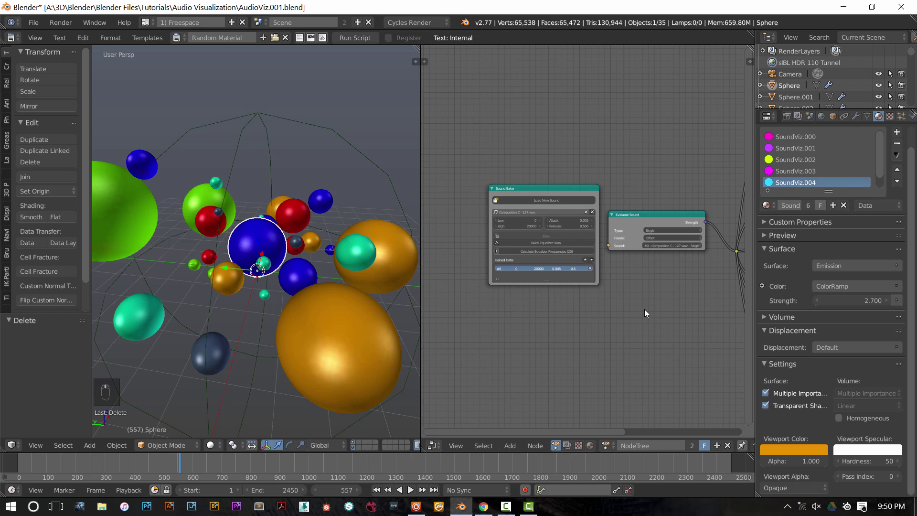
scroll(588, 319, "up", 3)
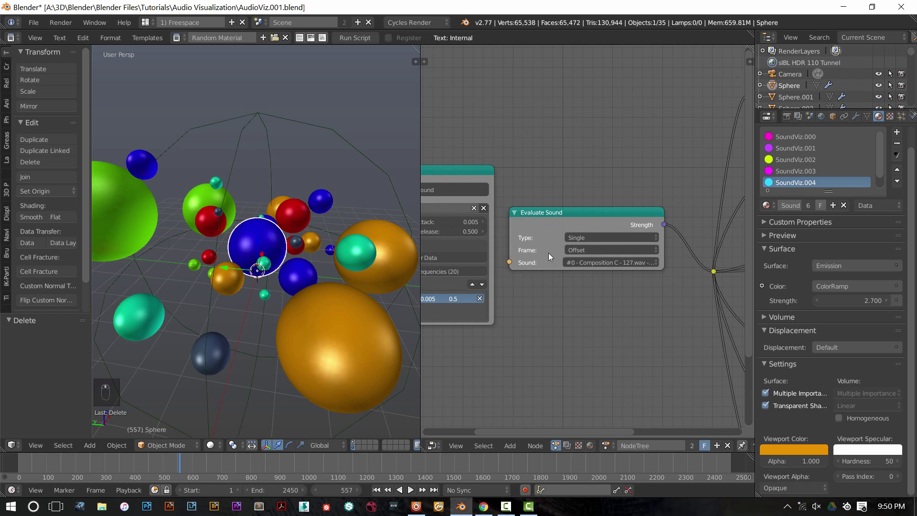
left_click(540, 234)
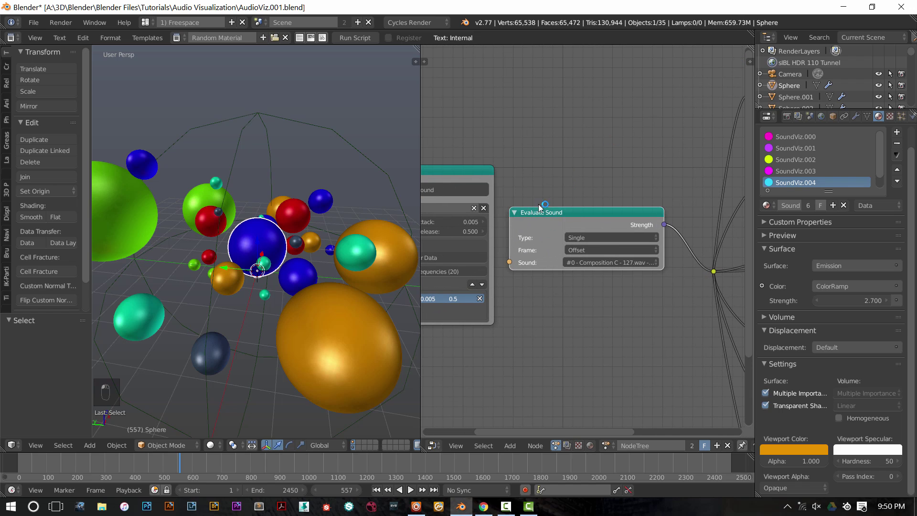
key("shift+a")
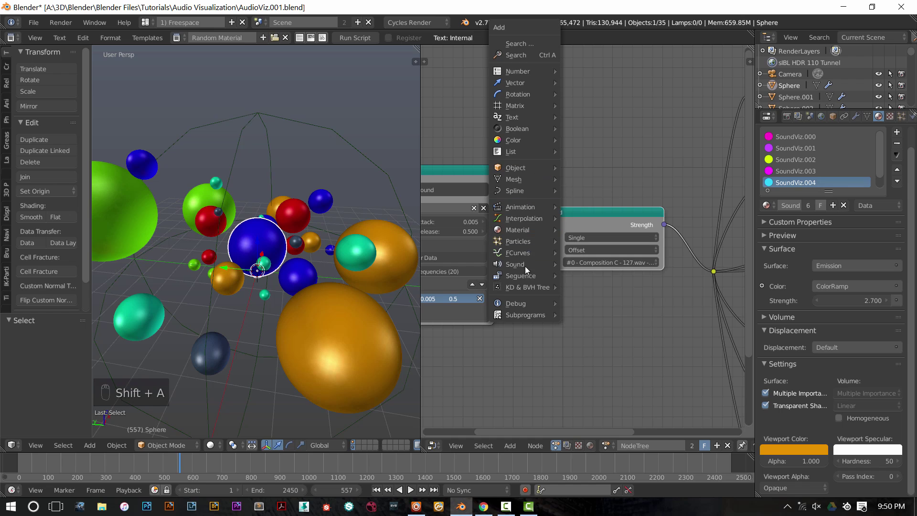
mouse_move(526, 266)
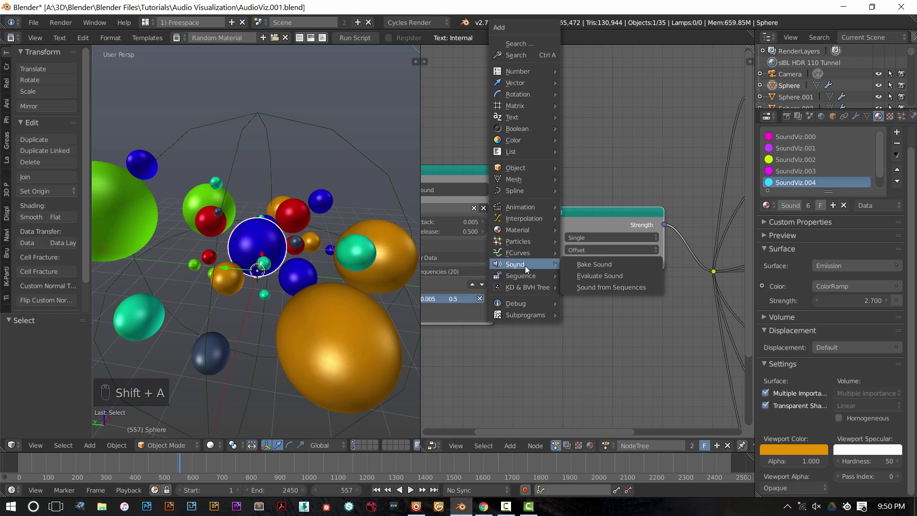
left_click(621, 276)
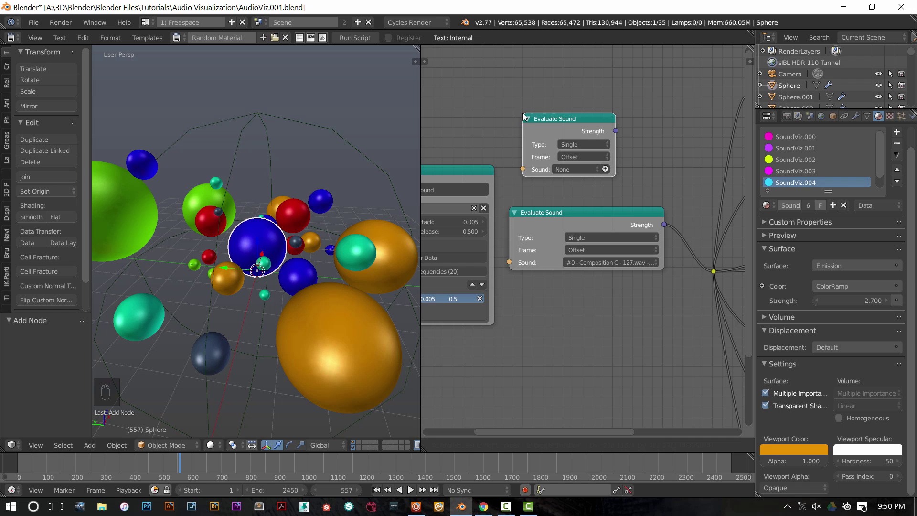
left_click(543, 135)
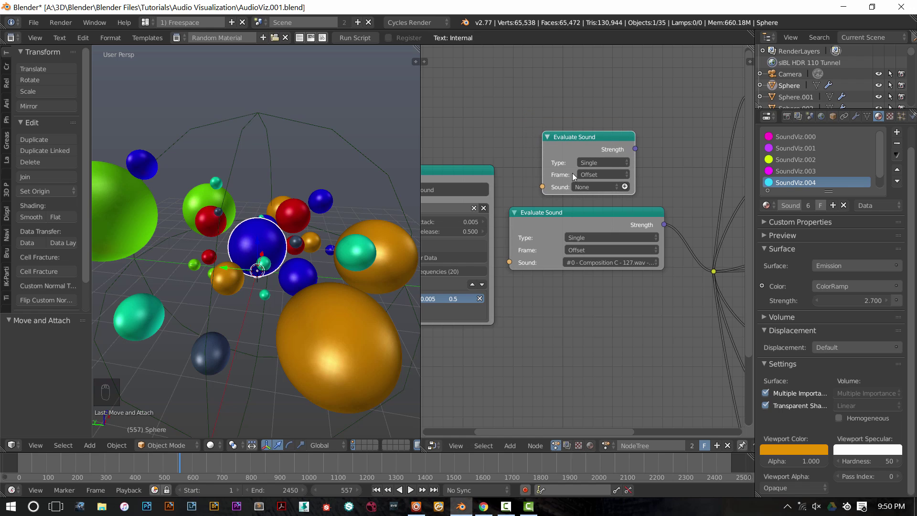
Set the new Evaluate Sound node's sound type to Single.
middle_click_drag(489, 165, 583, 171)
scroll(520, 167, "down", 1)
scroll(553, 167, "up", 3)
middle_click_drag(492, 370, 610, 362)
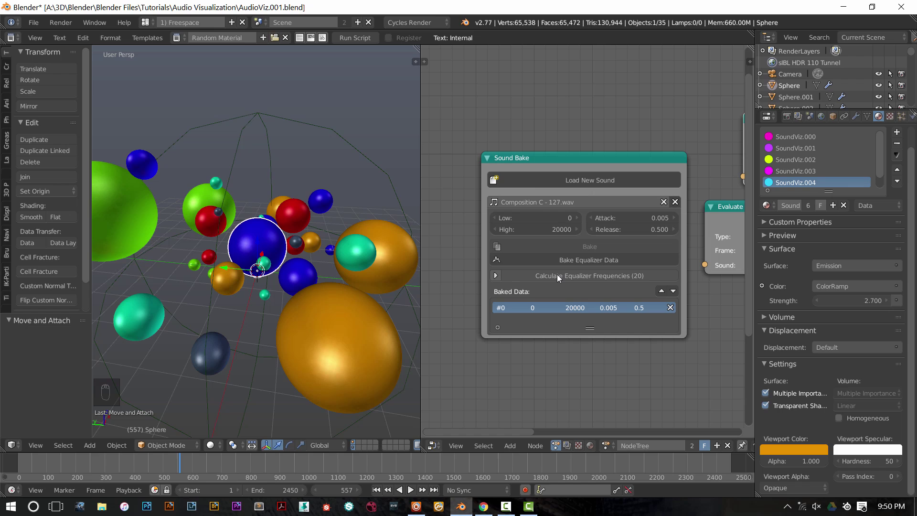
middle_click_drag(658, 344, 373, 352)
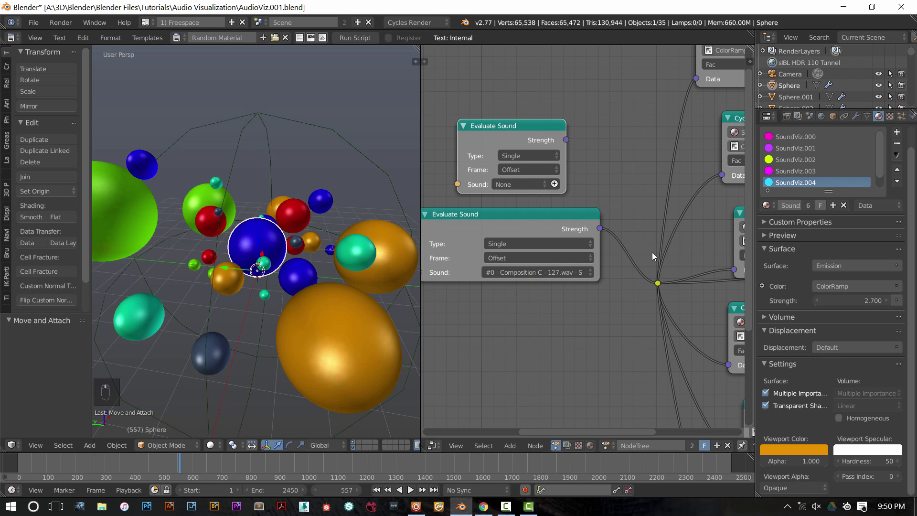
scroll(652, 252, "up", 1, "ctrl")
left_click(589, 155)
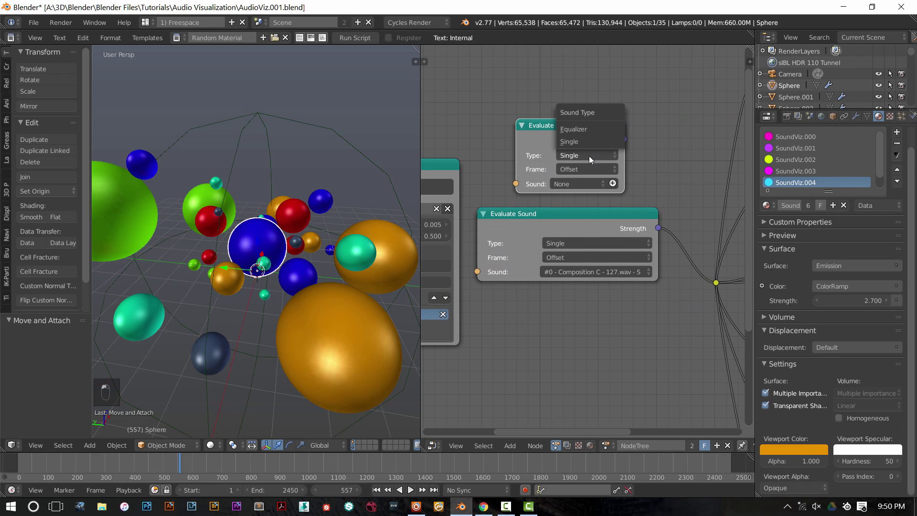
left_click(581, 156)
left_click(583, 145)
Set the new Evaluate Sound node's frame type to Offset.
left_click(581, 167)
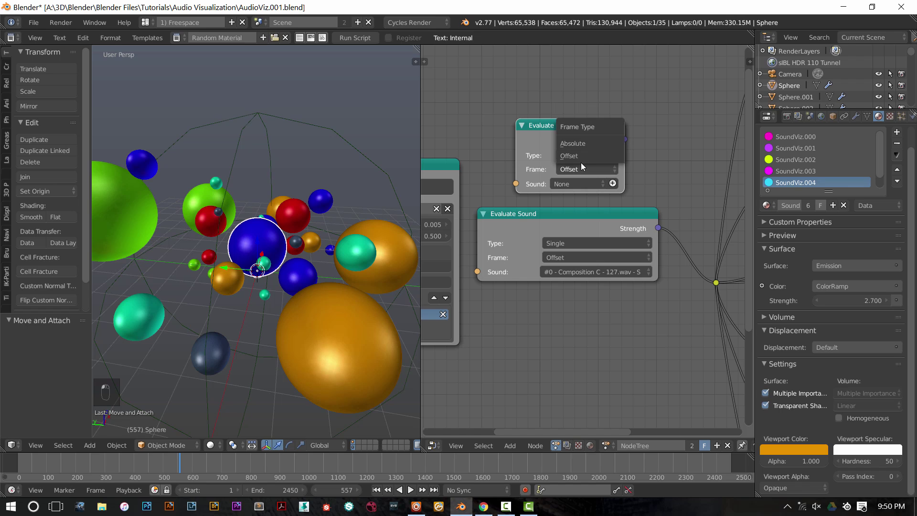
left_click(580, 157)
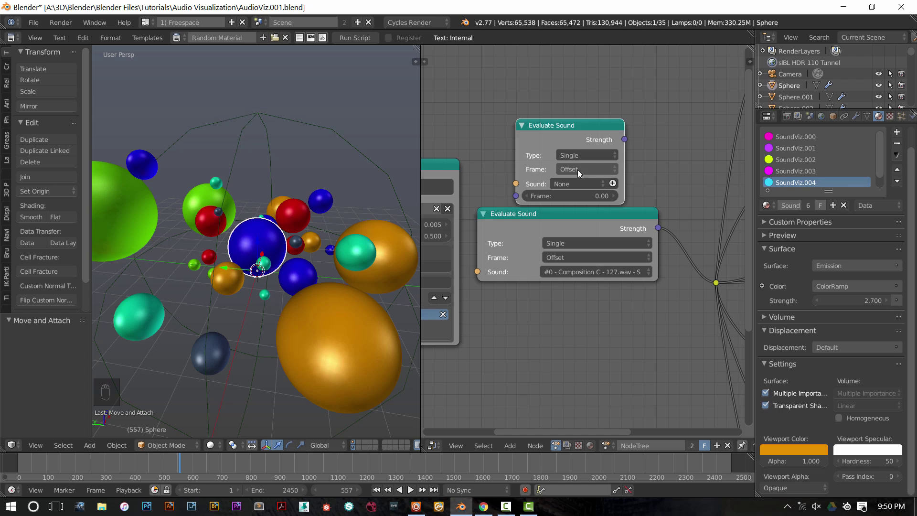
left_click(577, 170)
left_click(577, 170)
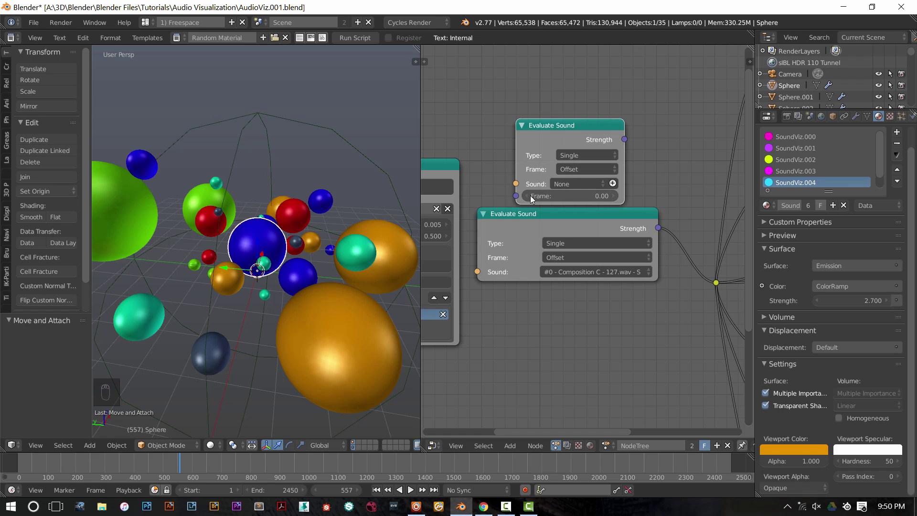
Choose the #0 - Composition C - 127.wav - Single bake data as the new Evaluate Sound node's sound.
left_click(577, 182)
left_click(572, 189)
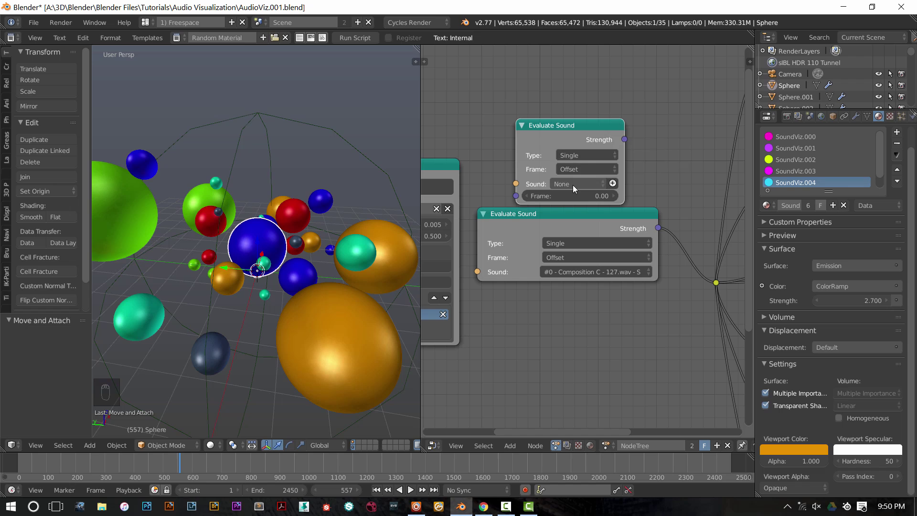
left_click(572, 185)
left_click(585, 158)
Reposition and widen the new Evaluate Sound node above the existing one, and open its bake data choices.
left_click_drag(575, 138, 570, 134)
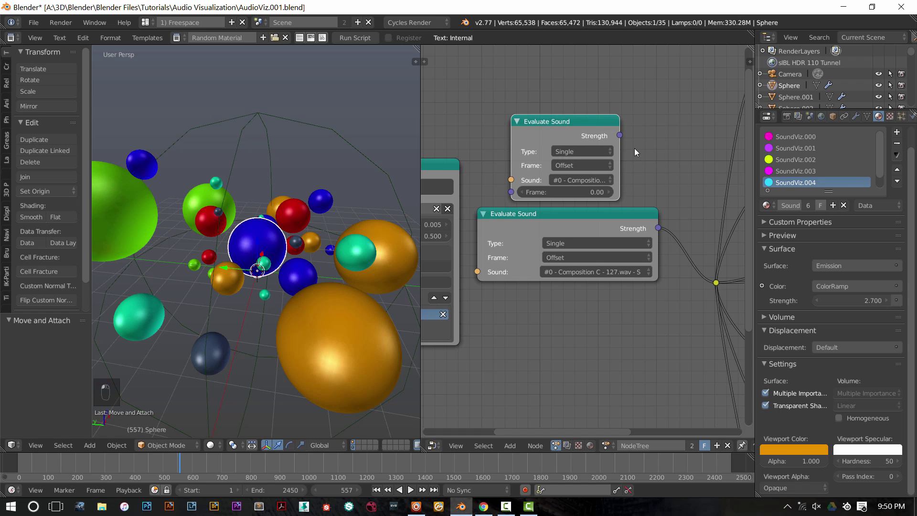
left_click_drag(620, 148, 696, 157)
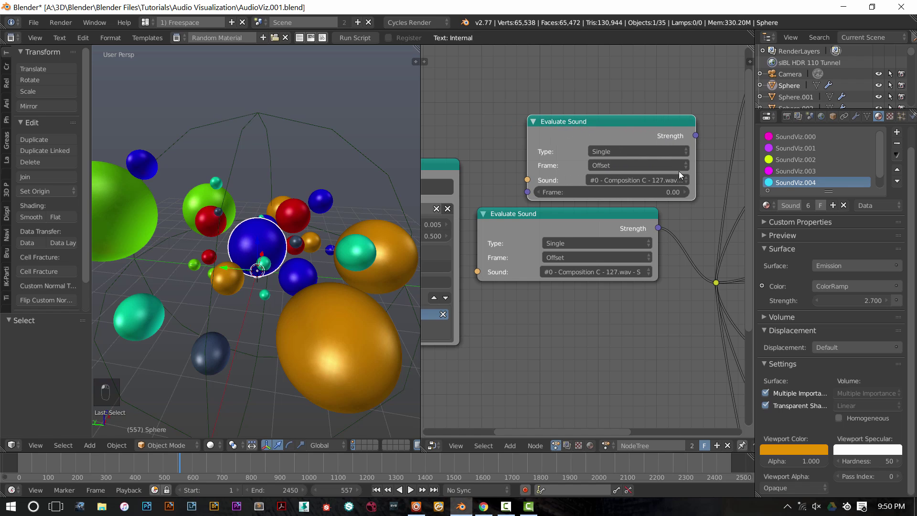
left_click(650, 179)
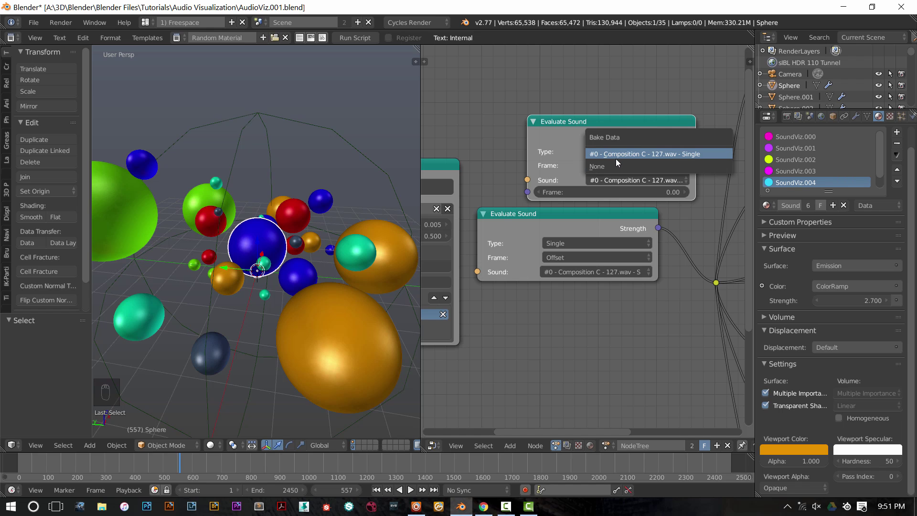
Delete the new Evaluate Sound node, keeping the one wired to the material outputs.
left_click(570, 145)
key("Delete")
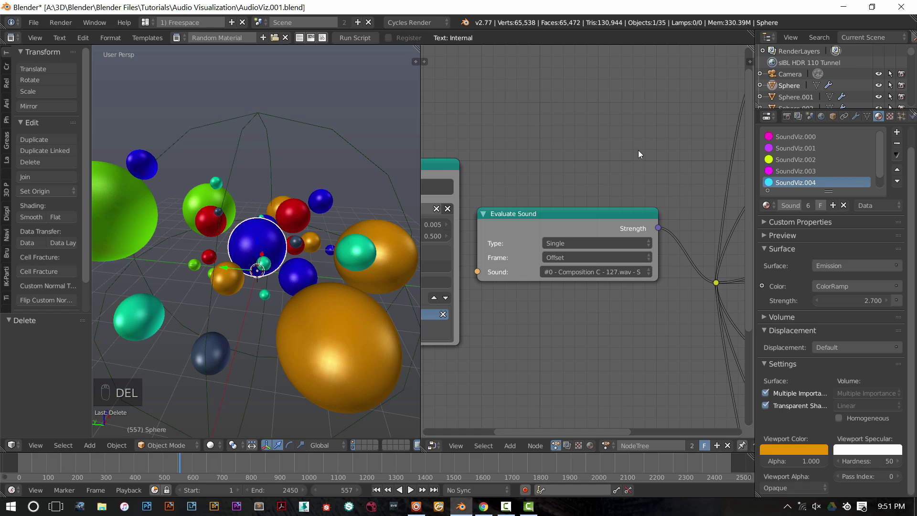
Examine the Cycles Material Output nodes fed by the Evaluate Sound node's Strength output.
scroll(623, 173, "down", 4)
left_click(556, 231)
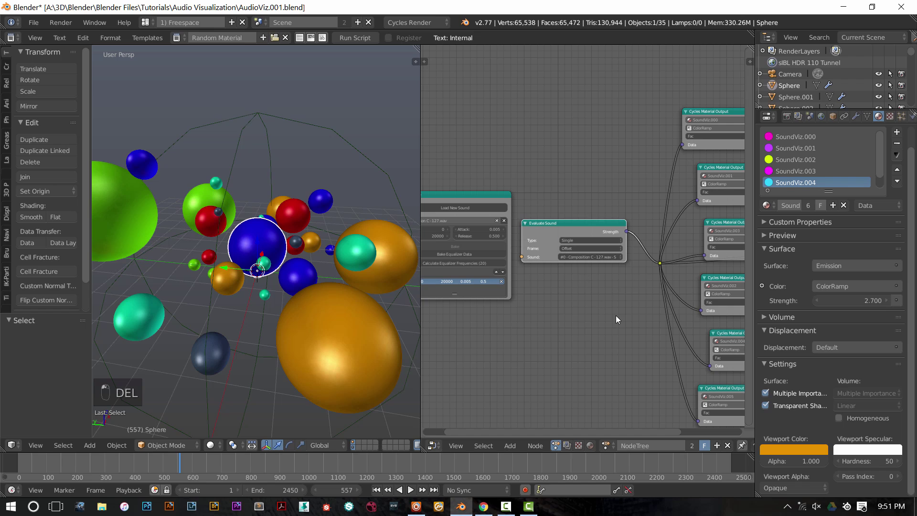
scroll(615, 315, "up", 3)
middle_click_drag(618, 314, 486, 282)
scroll(487, 274, "up", 3)
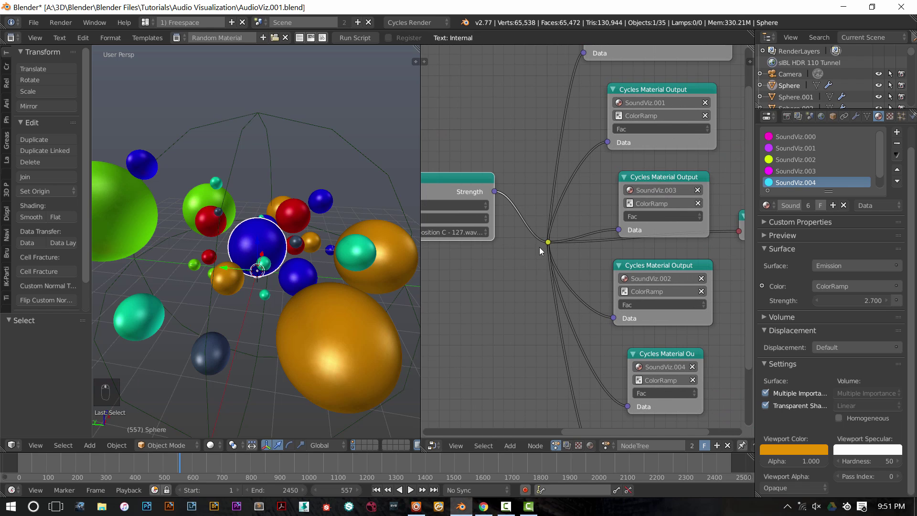
middle_click_drag(631, 200, 604, 340)
middle_click_drag(570, 309, 579, 189)
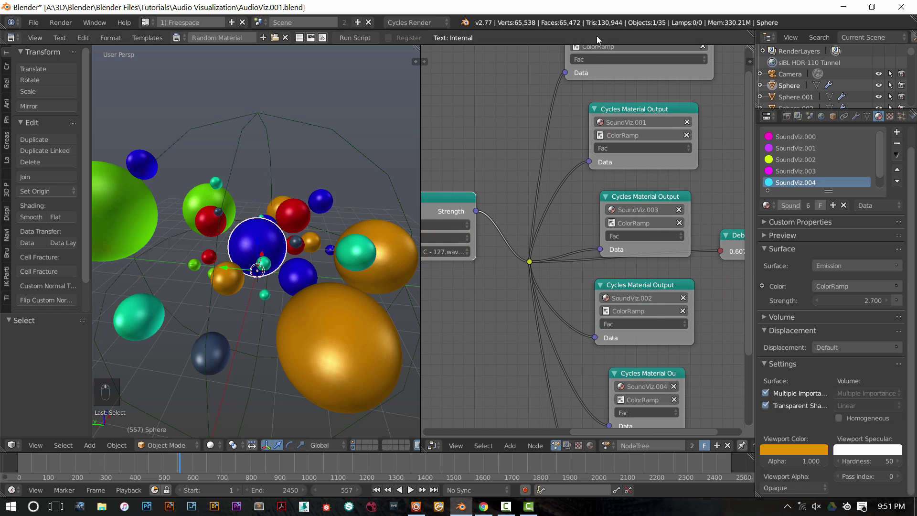
middle_click_drag(575, 367, 566, 196)
Add a Cycles Material Output node and place it in the free space beside the SoundViz.004 output node.
key("shift+a")
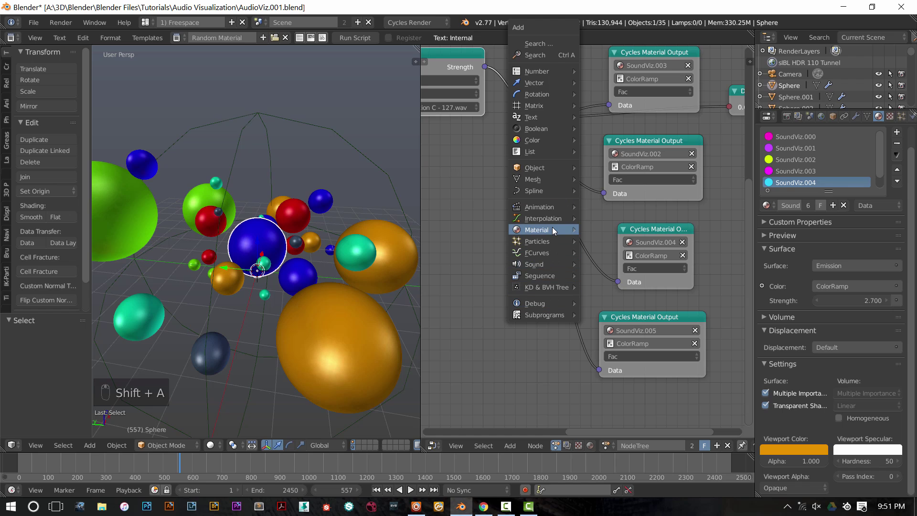
mouse_move(553, 227)
left_click(621, 229)
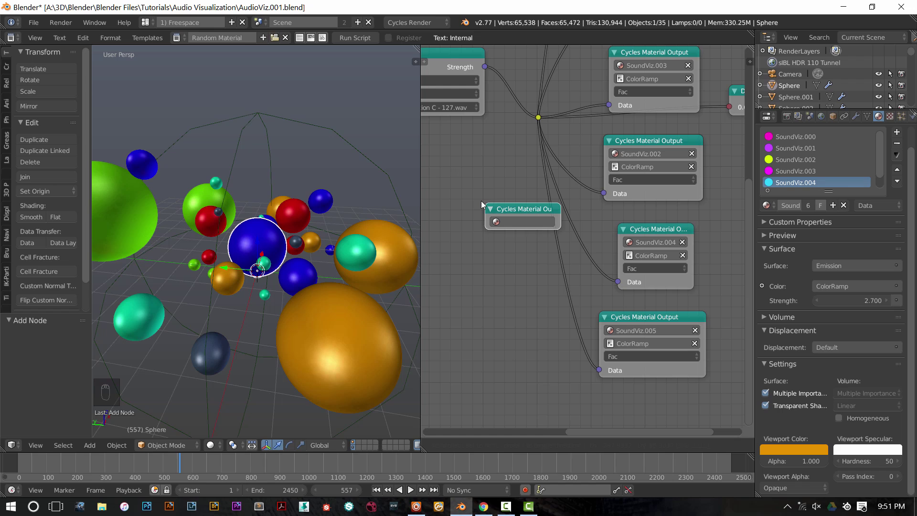
left_click(480, 205)
scroll(503, 311, "up", 1)
middle_click_drag(504, 314, 538, 340)
scroll(532, 328, "down", 5)
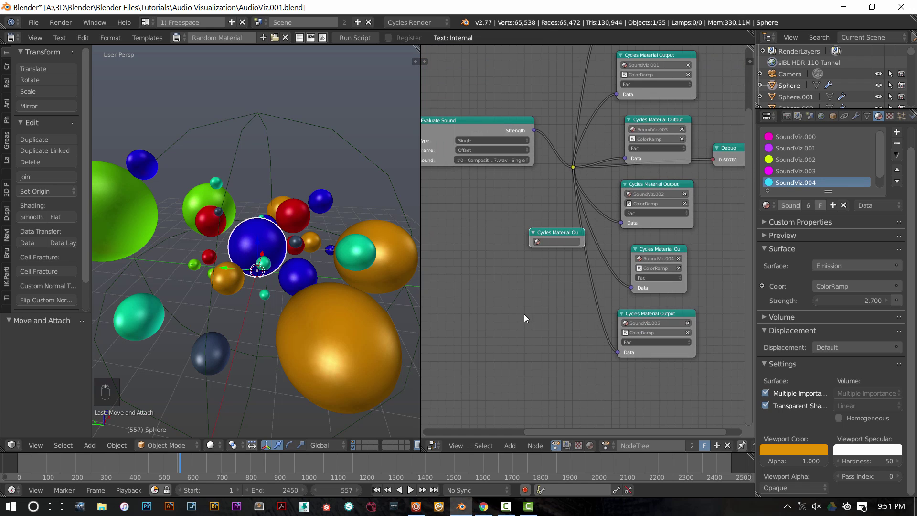
scroll(523, 314, "up", 5)
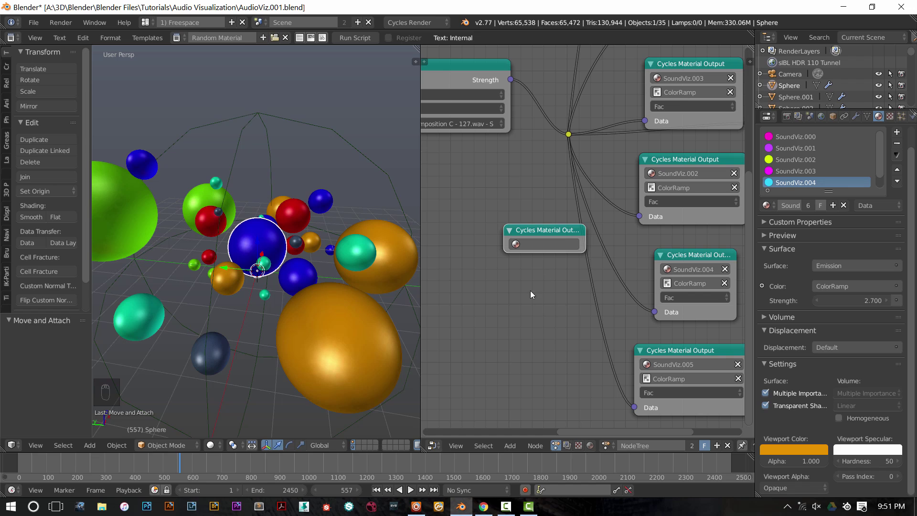
Switch to the 3) Materials screen layout and set its 3D viewport to wireframe shading.
left_click(145, 24)
left_click(165, 50)
left_click(152, 24)
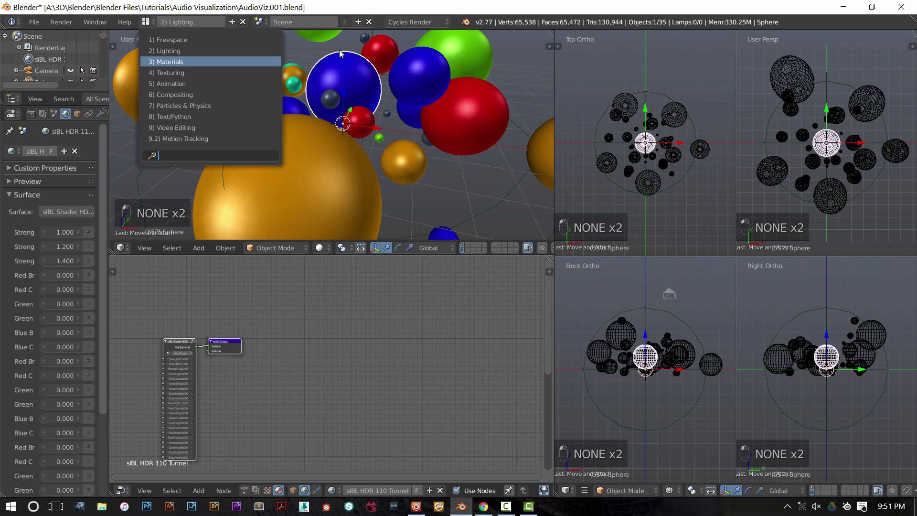
left_click(164, 62)
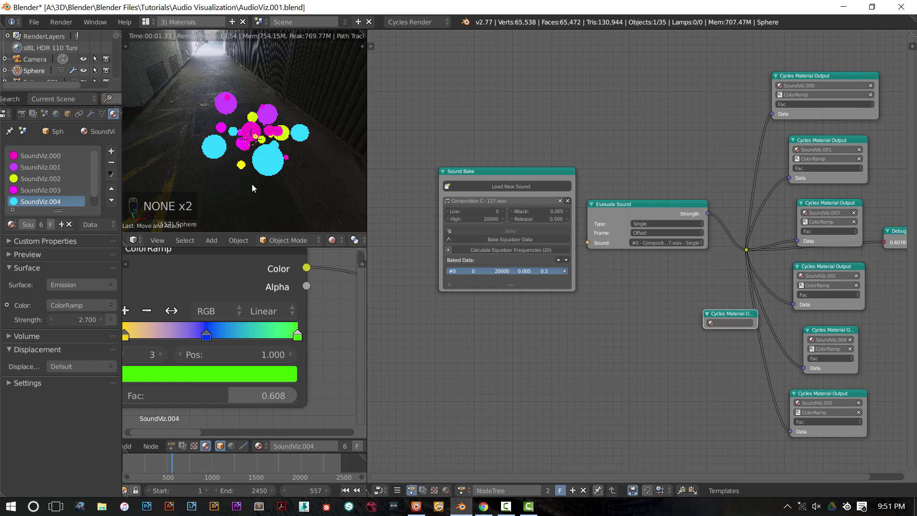
key("z")
Assign the SoundViz.000 material to the new Cycles Material Output node.
scroll(668, 394, "up", 1)
middle_click_drag(667, 395, 469, 297)
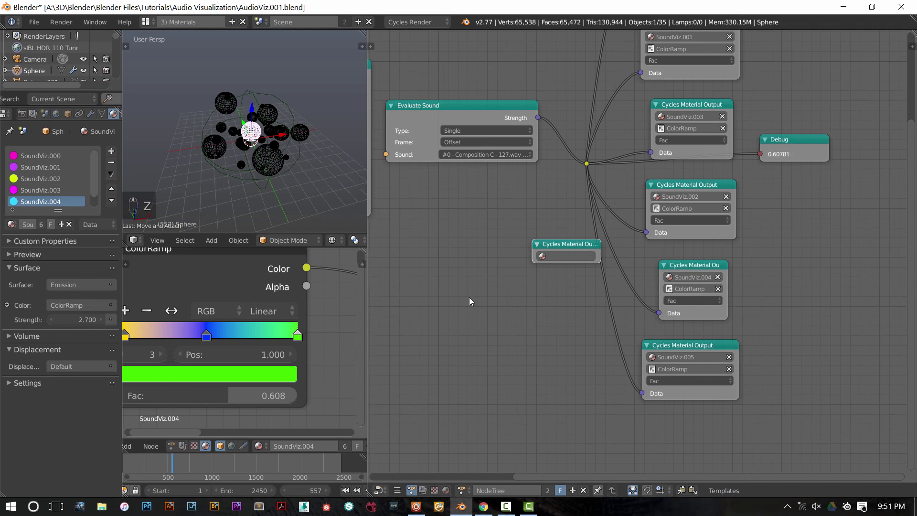
scroll(469, 296, "up", 2)
left_click(531, 258)
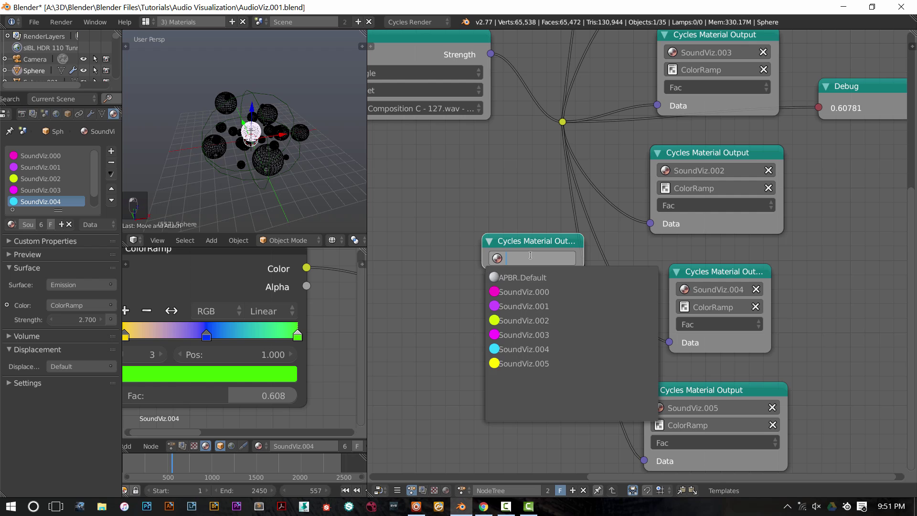
left_click(557, 293)
middle_click_drag(463, 334, 485, 342)
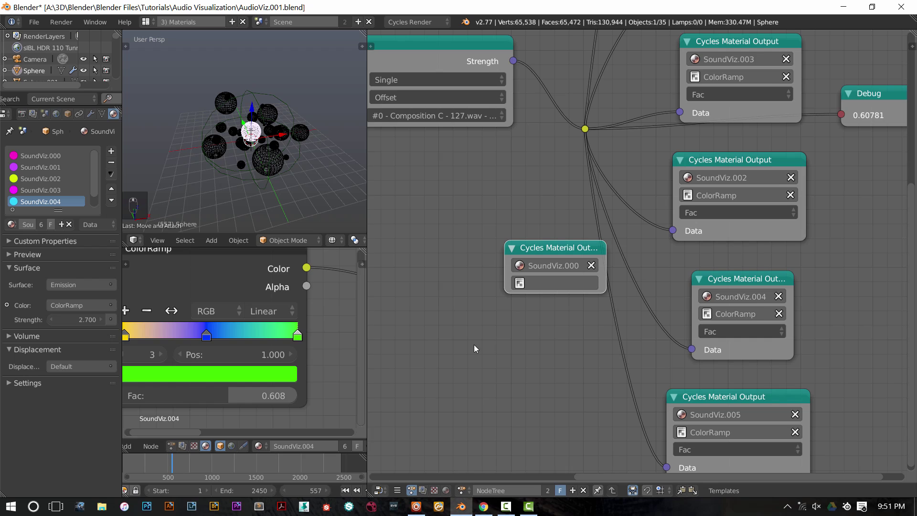
Display the SoundViz.000 material's ColorRamp and Emission nodes in the shader node editor.
scroll(267, 432, "down", 3)
left_click(259, 446)
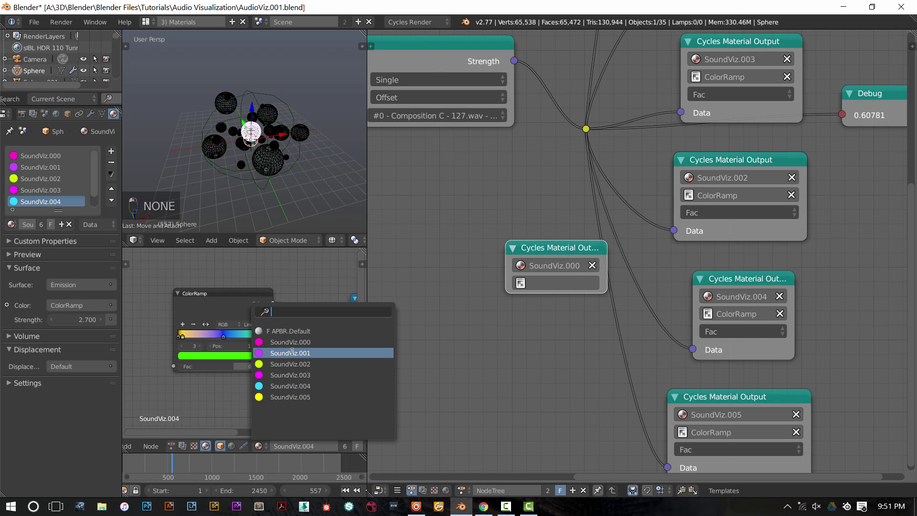
left_click(306, 340)
scroll(336, 350, "down", 2)
middle_click_drag(337, 350, 294, 369)
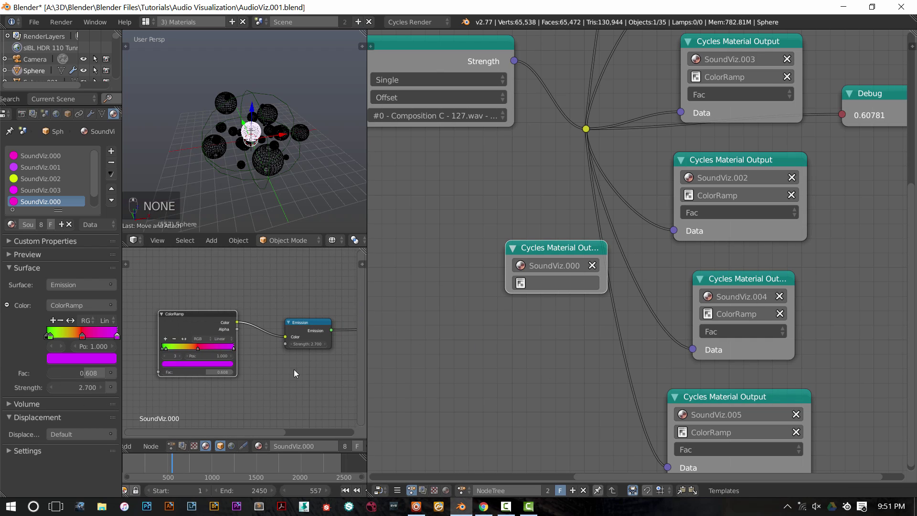
scroll(294, 369, "up", 3)
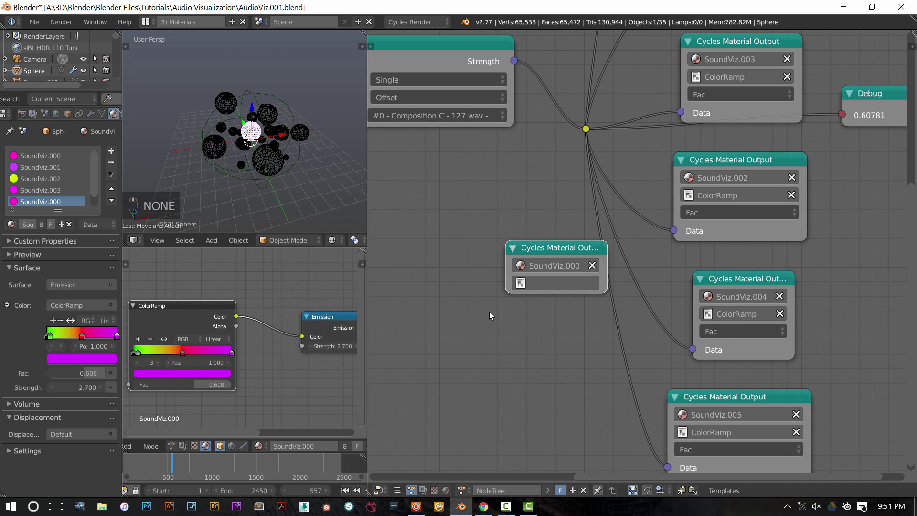
Review which SoundViz.000 shader nodes the new Cycles Material Output node can target, without choosing one.
left_click(544, 285)
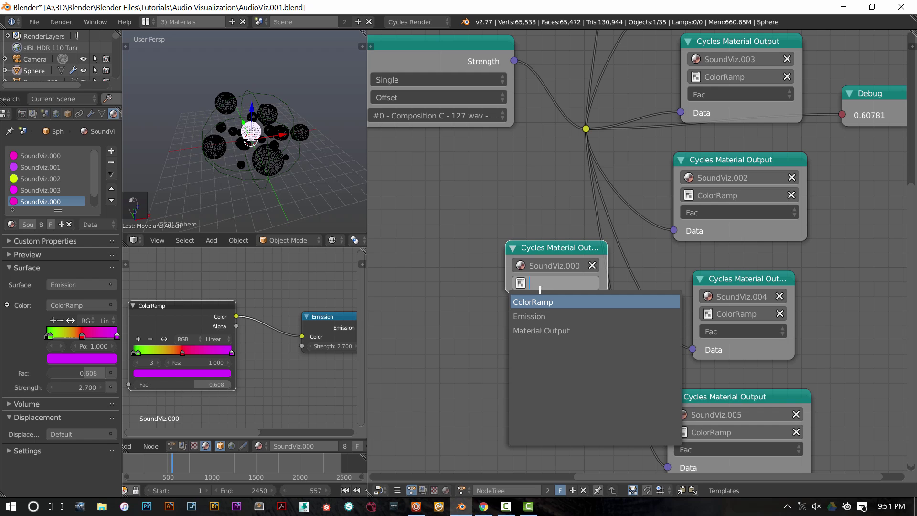
key("Up")
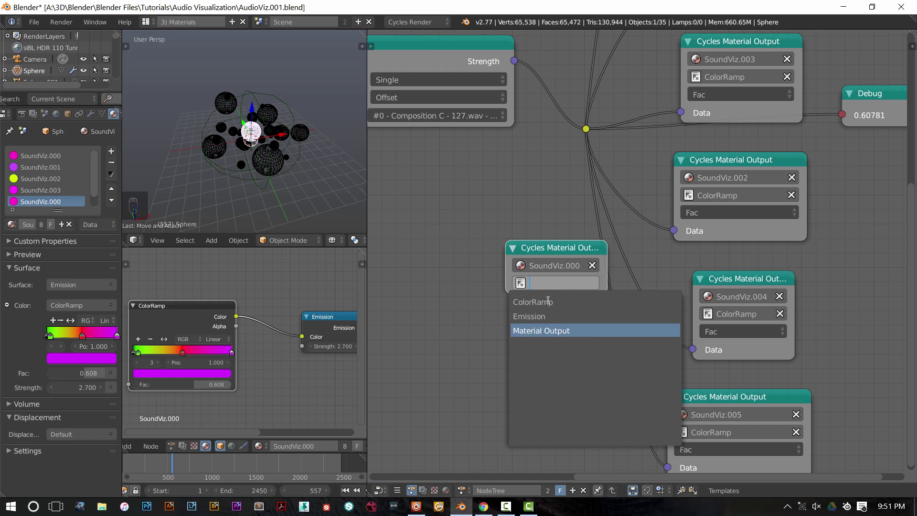
key("Up")
key("Up")
key("Down")
key("Up")
key("Up")
Add a Light Path node to the SoundViz.000 material and place it below the Emission node.
key("shift+a")
mouse_move(310, 382)
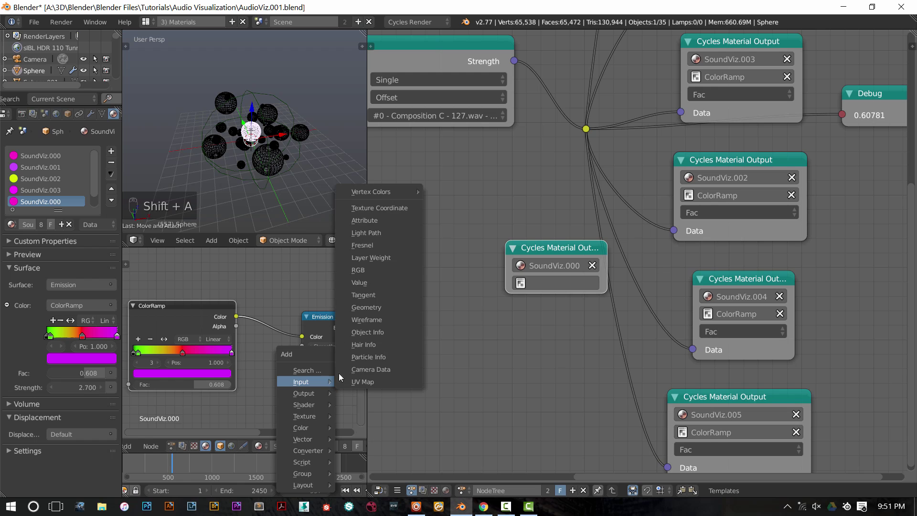
left_click(385, 232)
left_click(302, 378)
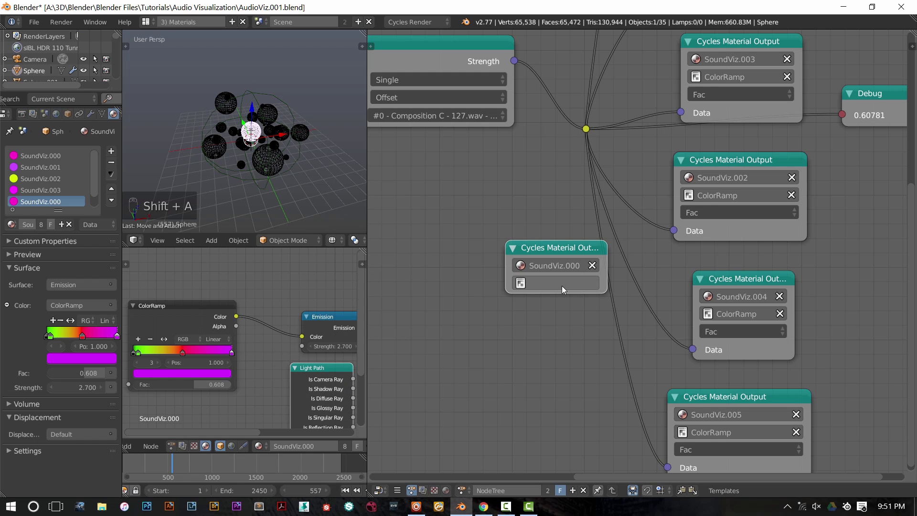
left_click_drag(257, 429, 269, 434)
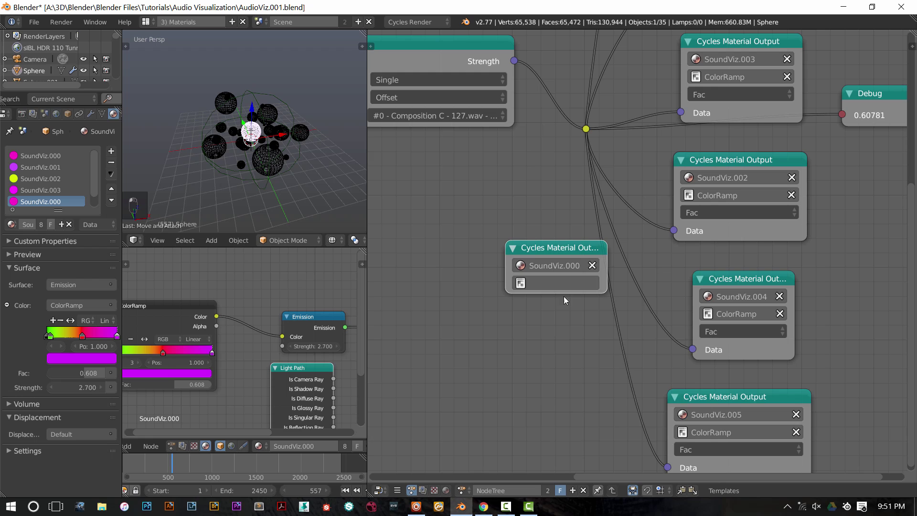
Set the new Cycles Material Output node's target to Light Path and widen the output node.
left_click(554, 284)
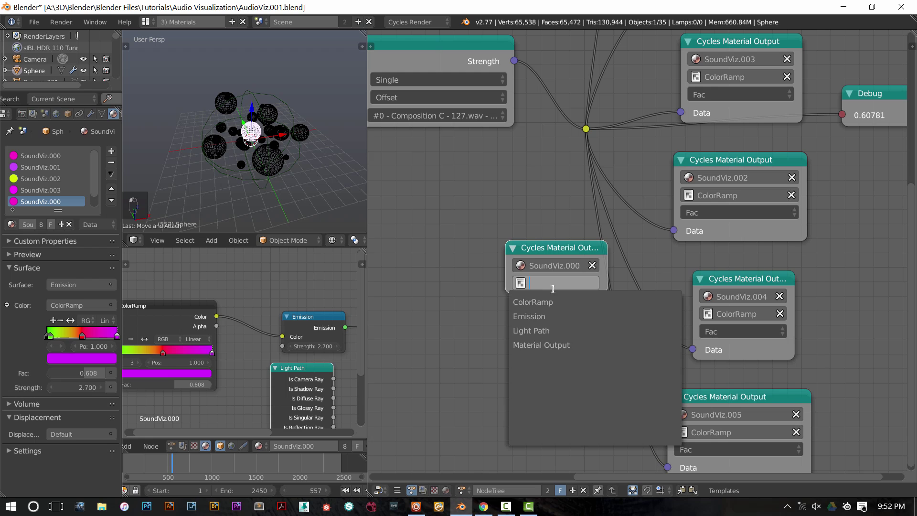
left_click(541, 332)
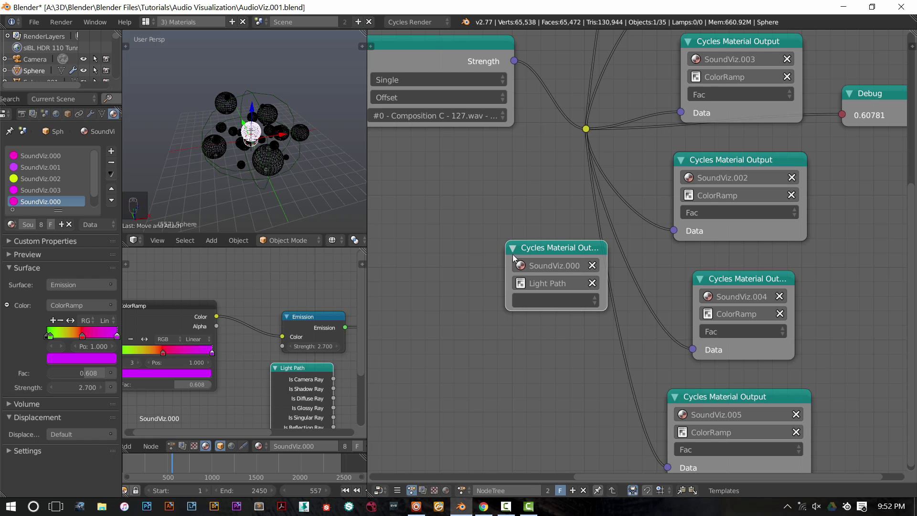
left_click_drag(506, 309, 474, 309)
Pull trial links from the ColorRamp node's Fac input without connecting them to another node.
middle_click_drag(254, 382, 299, 356)
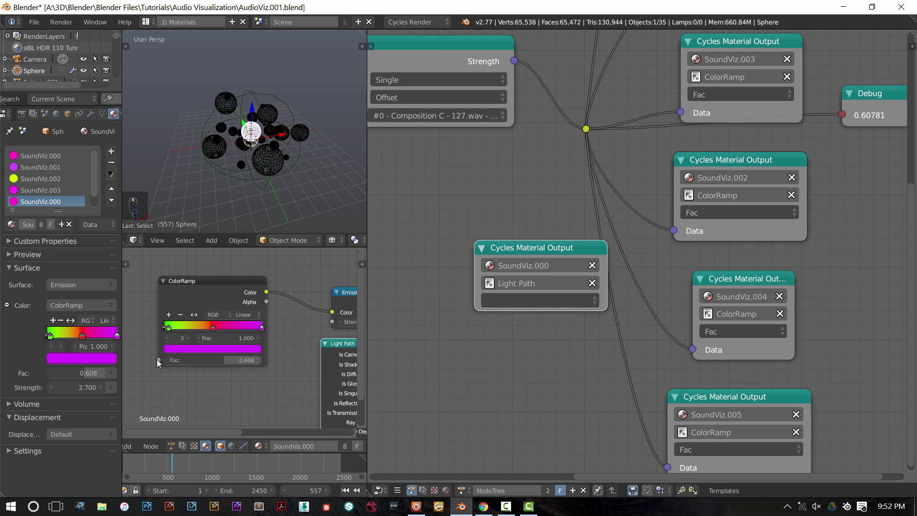
left_click_drag(158, 360, 162, 375)
middle_click_drag(163, 380, 258, 363)
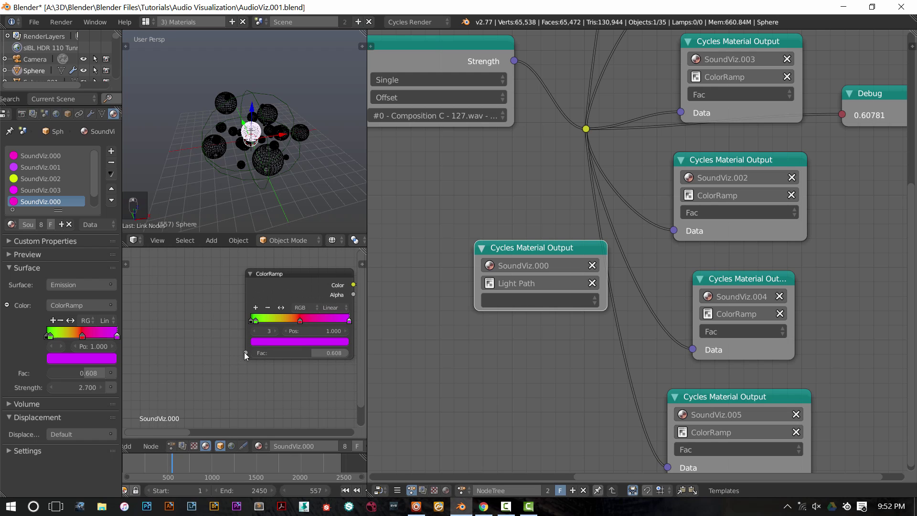
left_click_drag(244, 352, 276, 374)
middle_click_drag(277, 375, 176, 369)
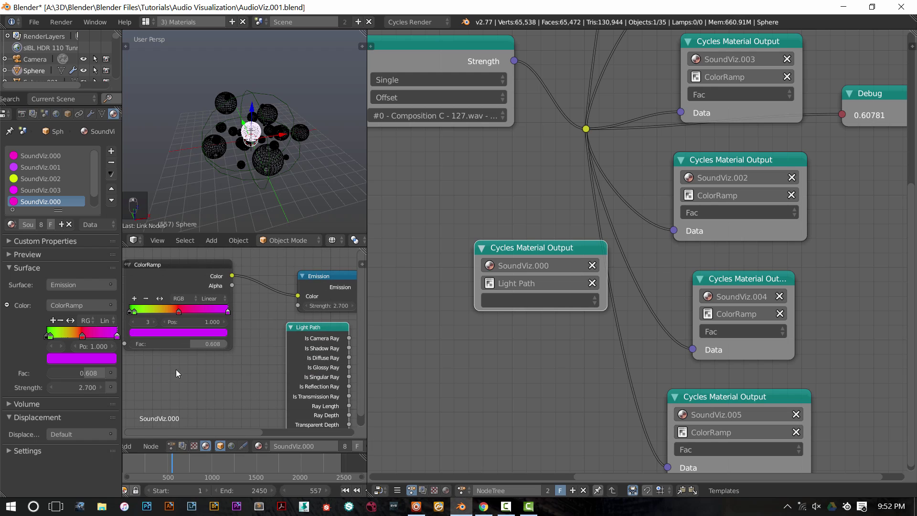
Delete the Light Path node from the SoundViz.000 material after browsing the available input node types.
left_click(290, 351)
key("shift+a")
mouse_move(252, 339)
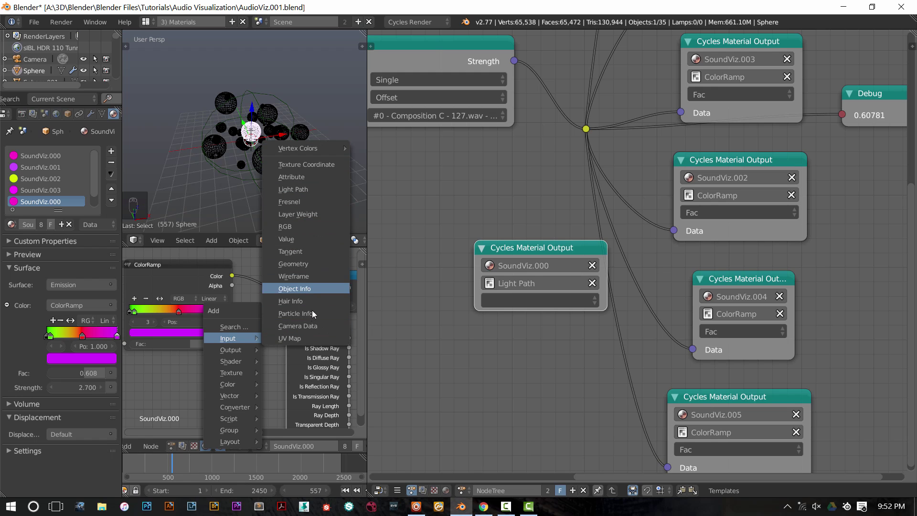
left_click(299, 315)
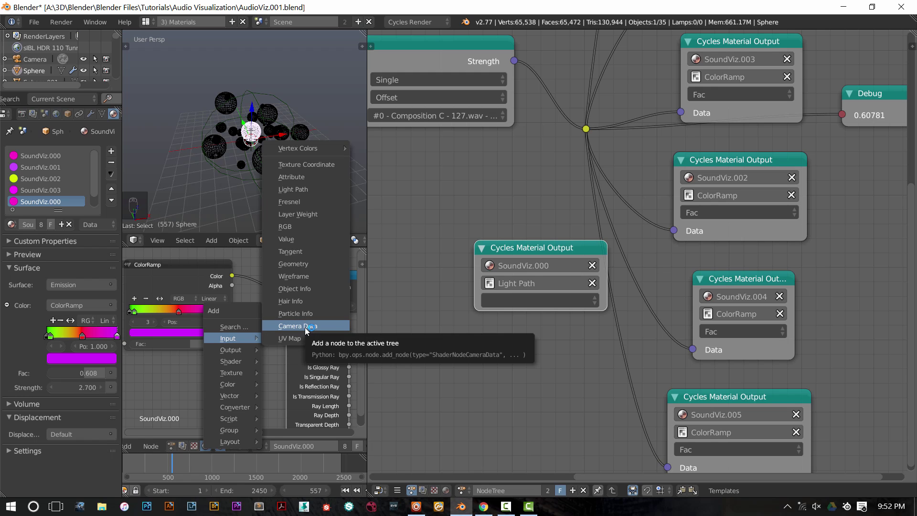
left_click(280, 375)
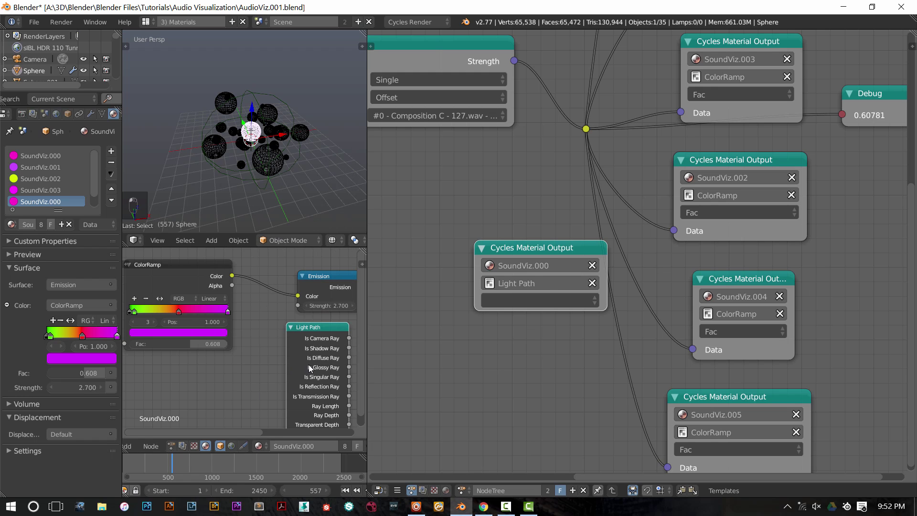
key("Delete")
Set the new Cycles Material Output node to target the Emission node's Color, and try pulling a link from its Data input.
left_click(542, 282)
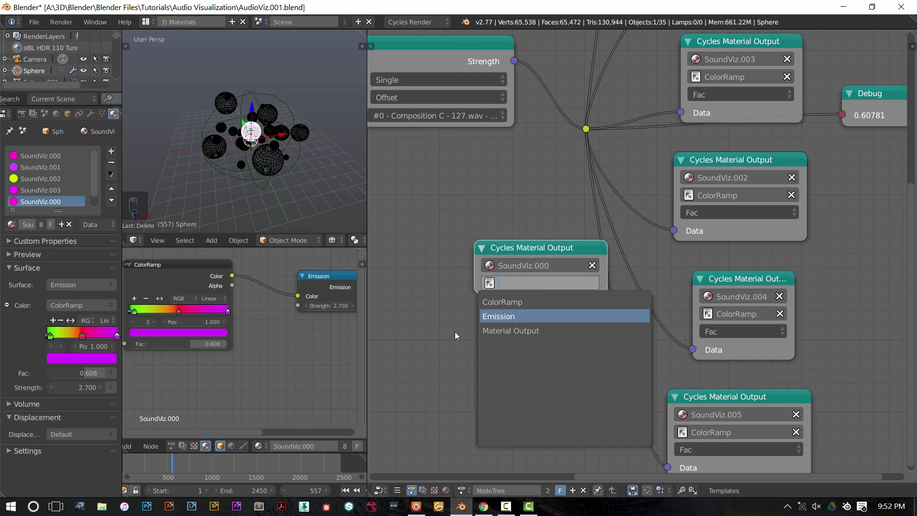
left_click(525, 317)
scroll(302, 370, "up", 2)
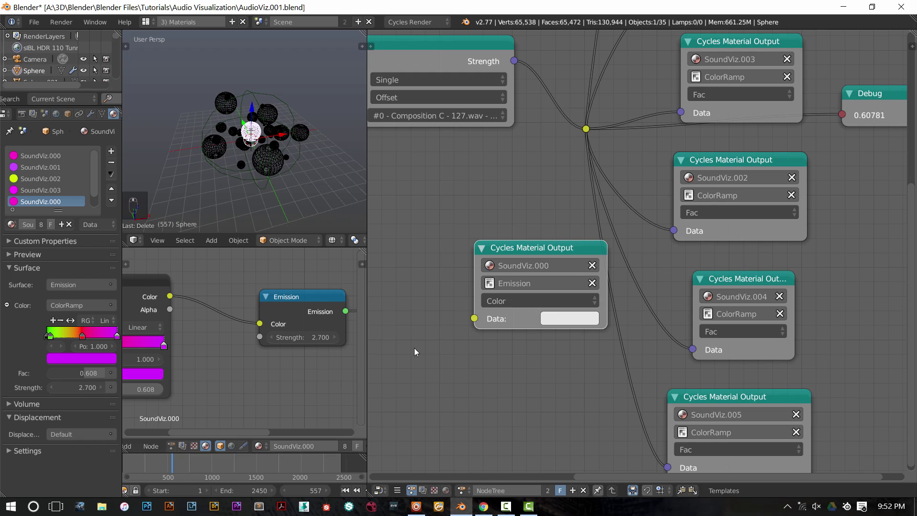
left_click_drag(474, 319, 524, 324)
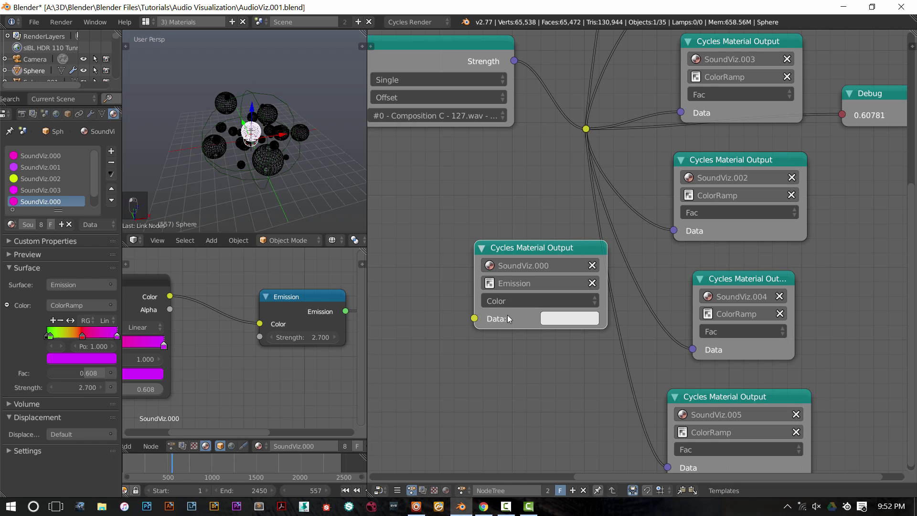
Delete the Cycles Material Output node that targets the Emission node of SoundViz.000.
left_click(509, 269)
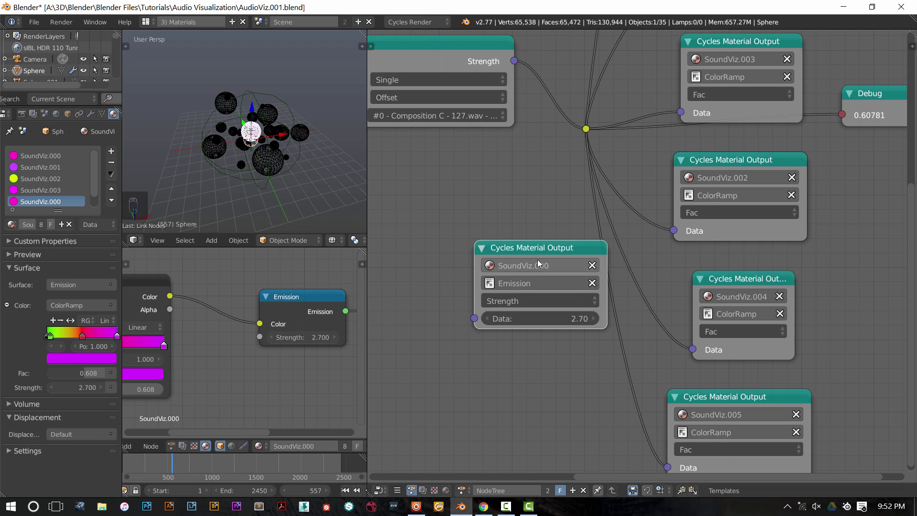
key("Delete")
scroll(543, 247, "down", 4)
middle_click_drag(628, 239, 500, 305)
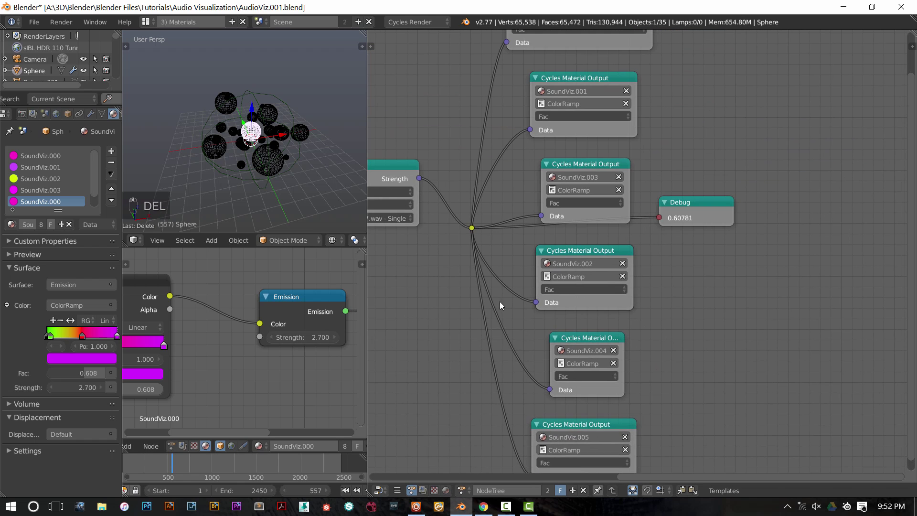
Move the Debug node further away from the Cycles Material Output nodes.
scroll(500, 305, "up", 4)
left_click_drag(696, 211, 712, 245)
middle_click_drag(657, 162, 731, 293)
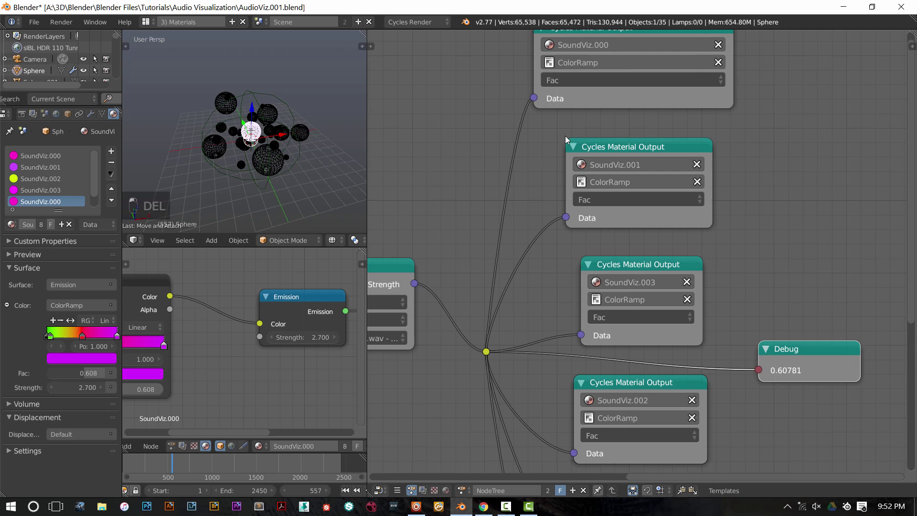
Narrow the SoundViz.000 Cycles Material Output node and move it closer above the SoundViz.001 output node.
middle_click_drag(546, 131, 545, 194)
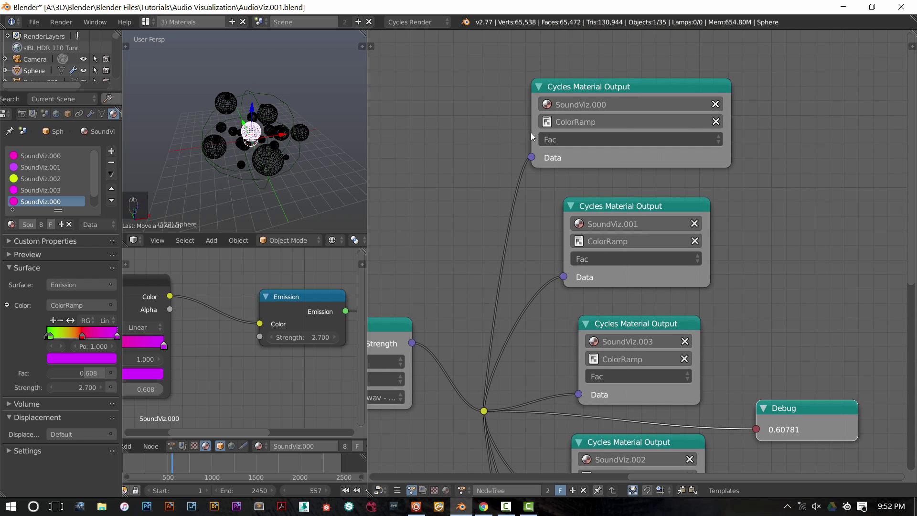
left_click_drag(532, 136, 586, 136)
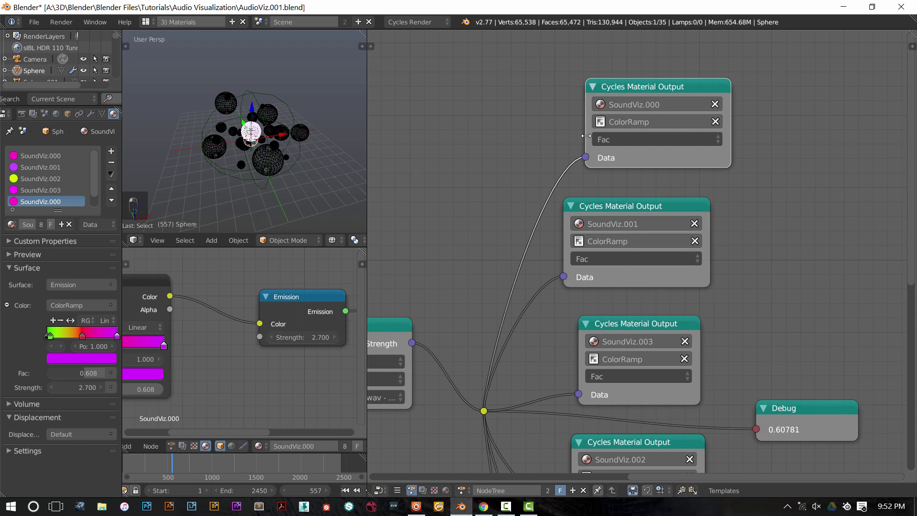
left_click_drag(632, 86, 594, 98)
scroll(634, 143, "down", 2)
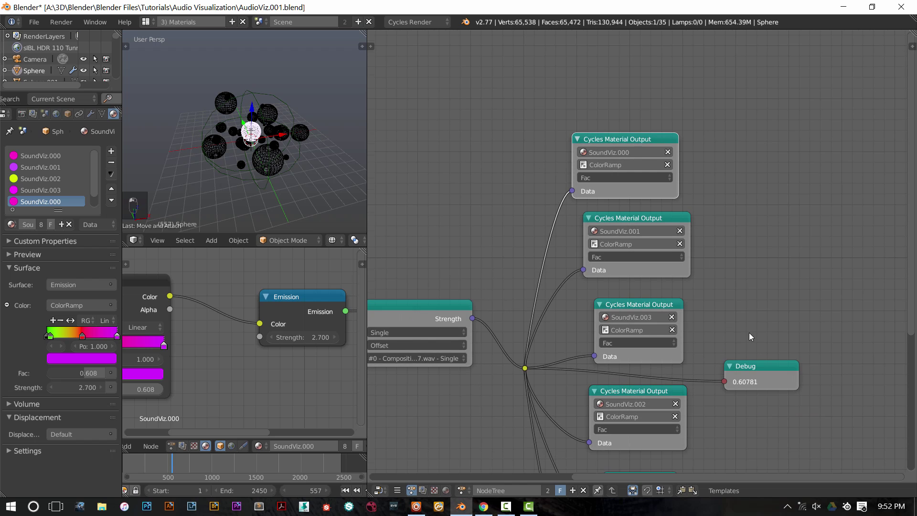
scroll(682, 196, "down", 3, "shift")
scroll(683, 398, "down", 1)
scroll(683, 399, "down", 4, "shift")
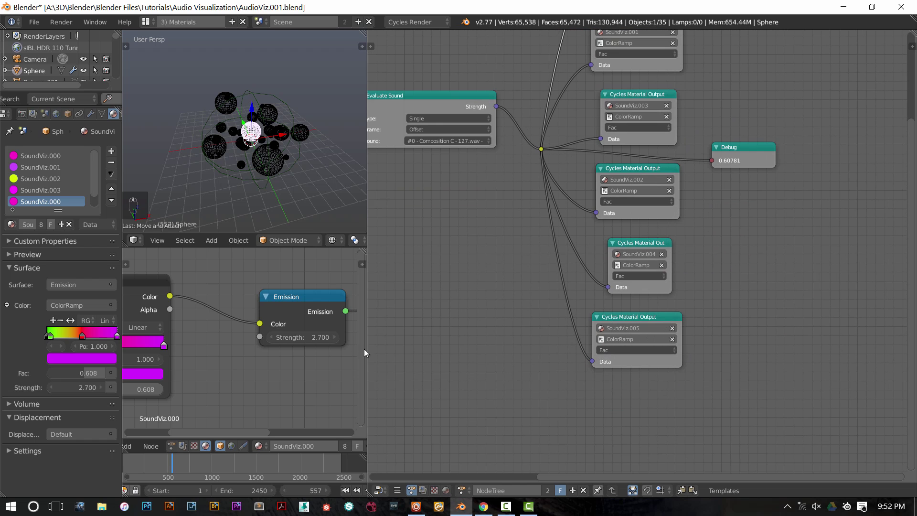
Bring the SoundViz.000 ColorRamp's Fac value into view and scrub the timeline to frame 806.
middle_click_drag(520, 270, 527, 285)
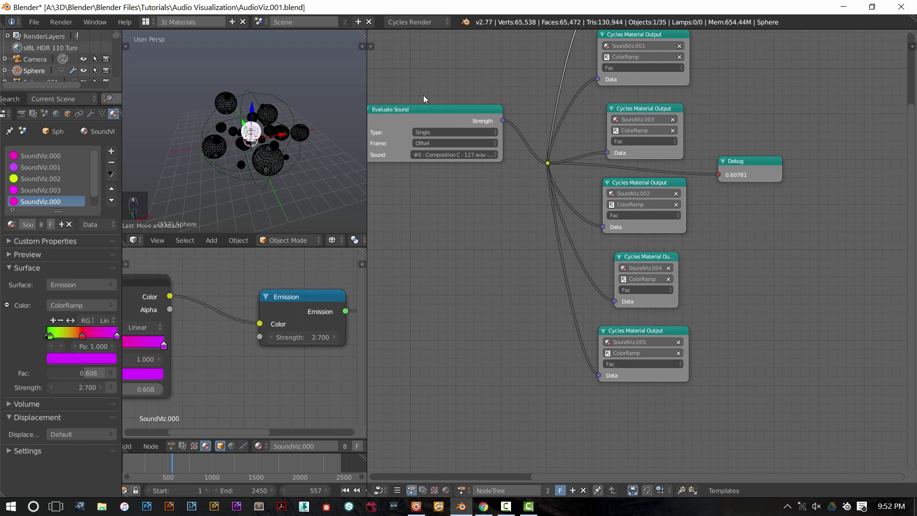
left_click(425, 112)
middle_click_drag(467, 210, 606, 209)
middle_click_drag(353, 364, 597, 352)
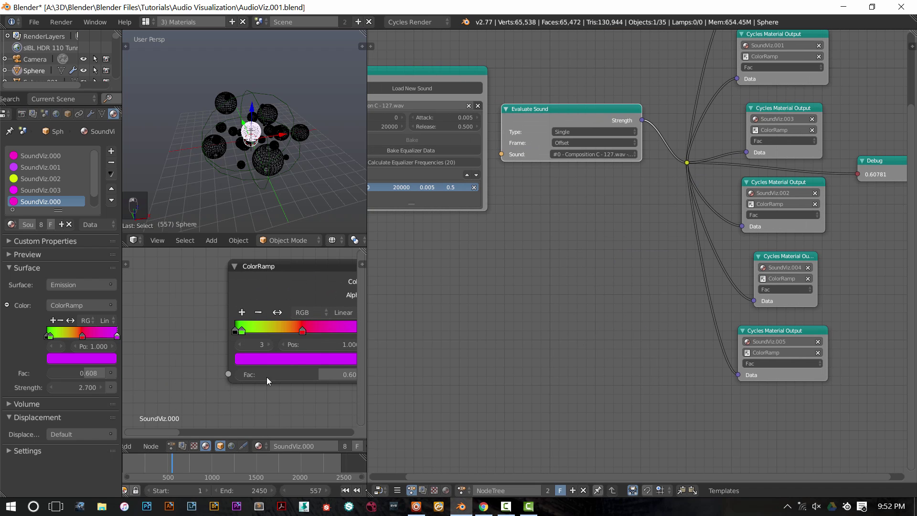
middle_click_drag(266, 377, 207, 354)
scroll(209, 392, "up", 4)
middle_click_drag(214, 393, 229, 420)
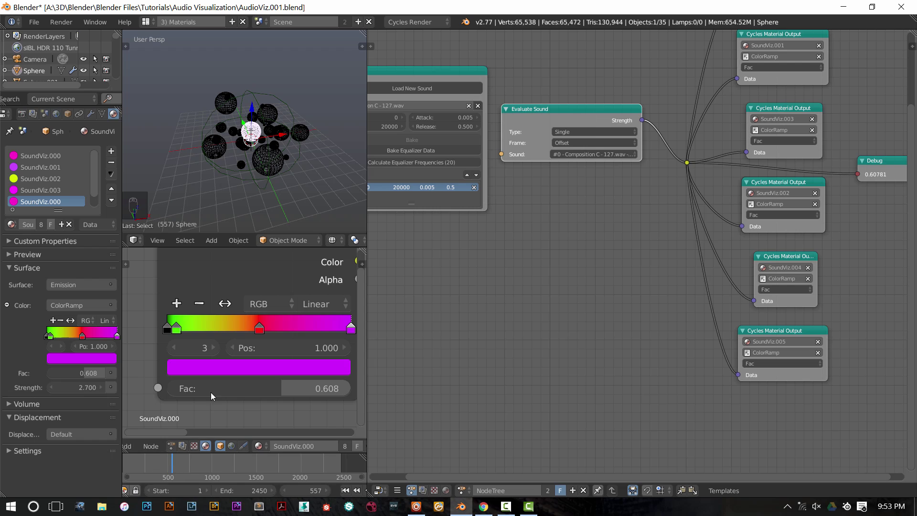
left_click_drag(174, 465, 195, 467)
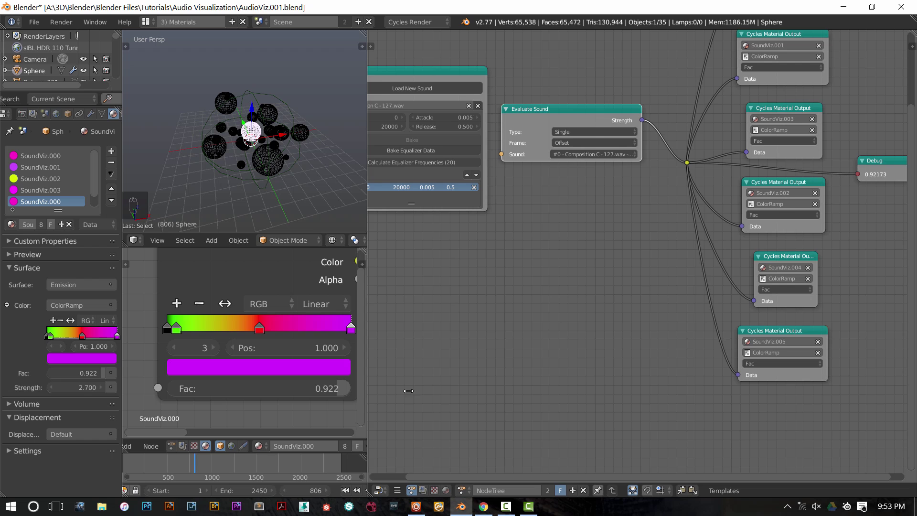
Move the Debug node slightly closer to the output nodes and compare its value with the ColorRamp's Fac.
scroll(484, 352, "up", 1)
middle_click_drag(511, 315, 492, 321)
middle_click_drag(906, 268, 734, 330)
scroll(734, 330, "up", 4)
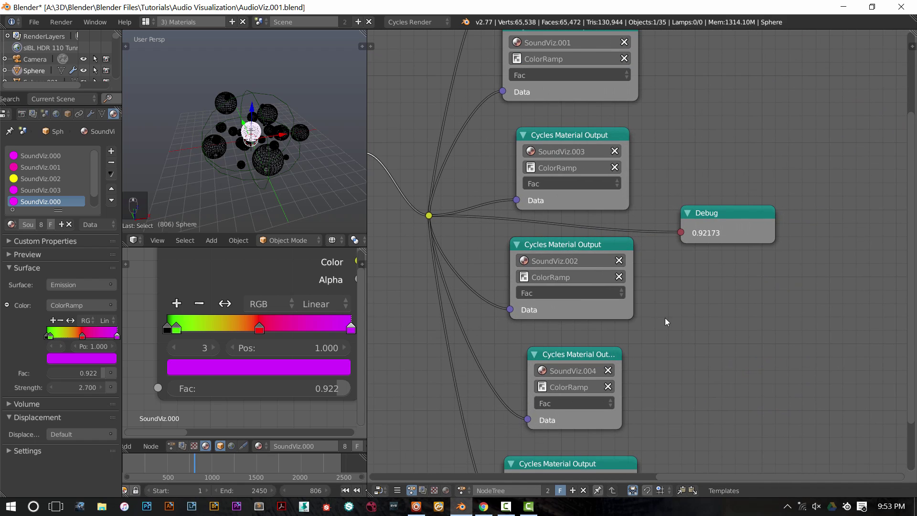
middle_click_drag(472, 256, 569, 298)
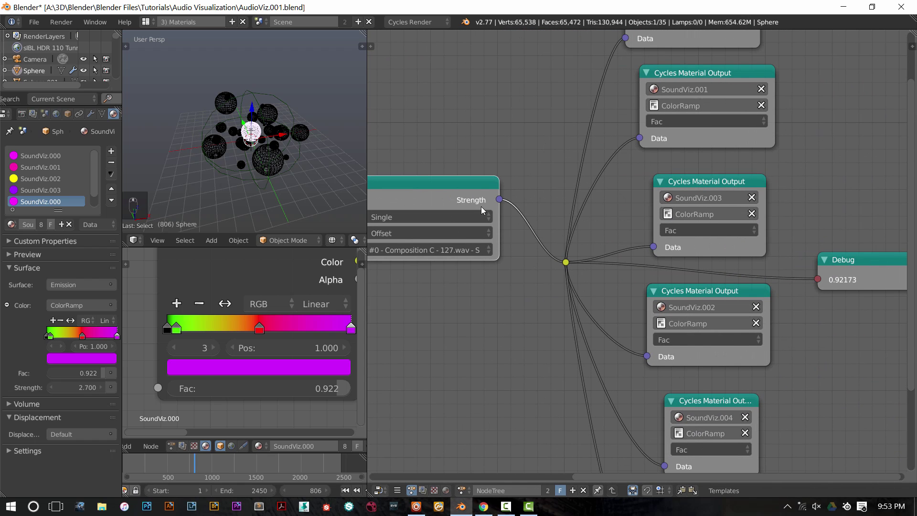
middle_click_drag(452, 309, 511, 321)
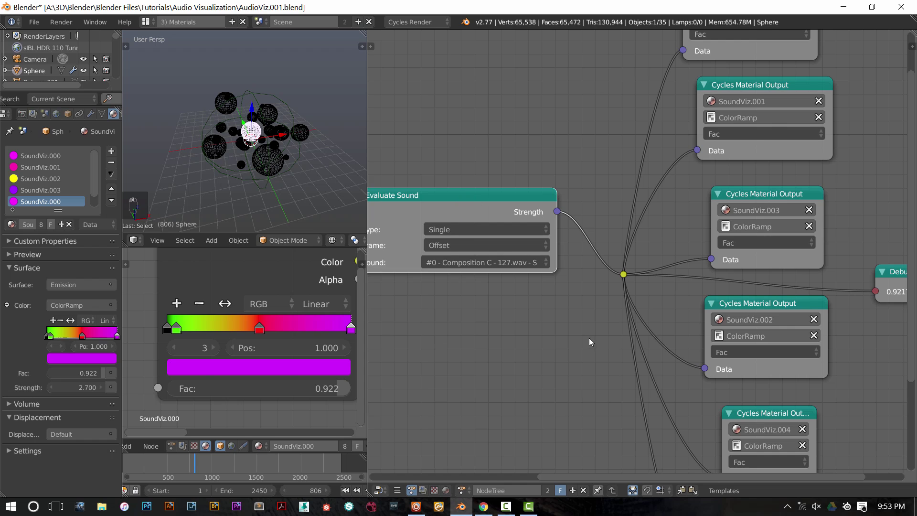
middle_click_drag(591, 342, 522, 298)
left_click_drag(815, 264, 786, 254)
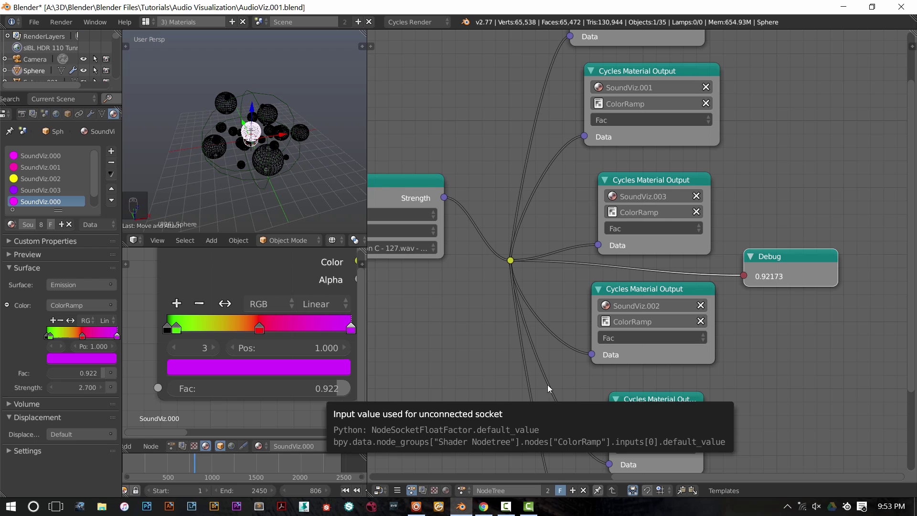
left_click(770, 279)
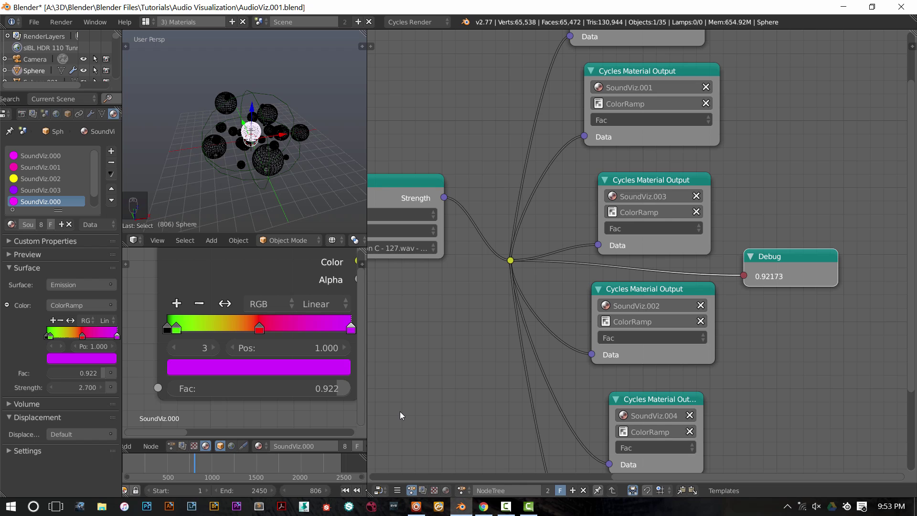
Save over AudioViz.001.blend and review the node chain from Sound Bake through Evaluate Sound to the material outputs.
key("ctrl+s")
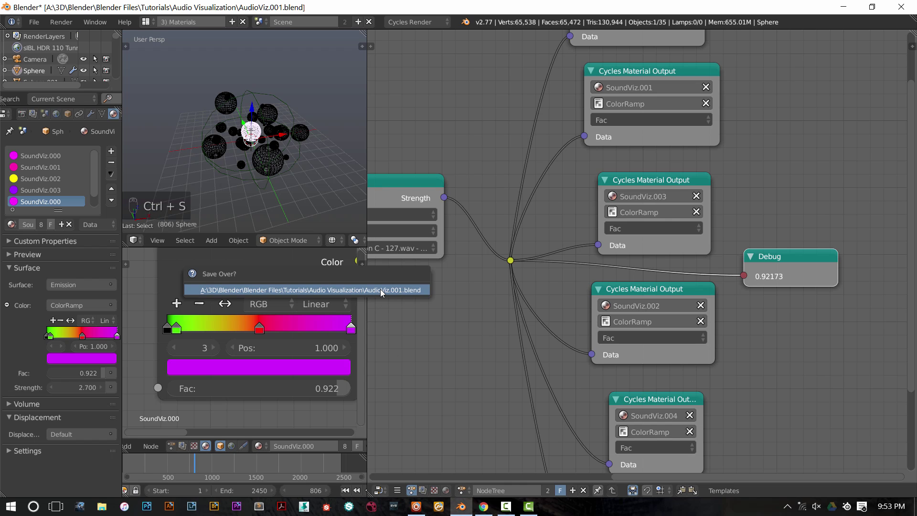
left_click(381, 288)
scroll(424, 313, "down", 1)
scroll(431, 317, "down", 3)
middle_click_drag(440, 311, 575, 300)
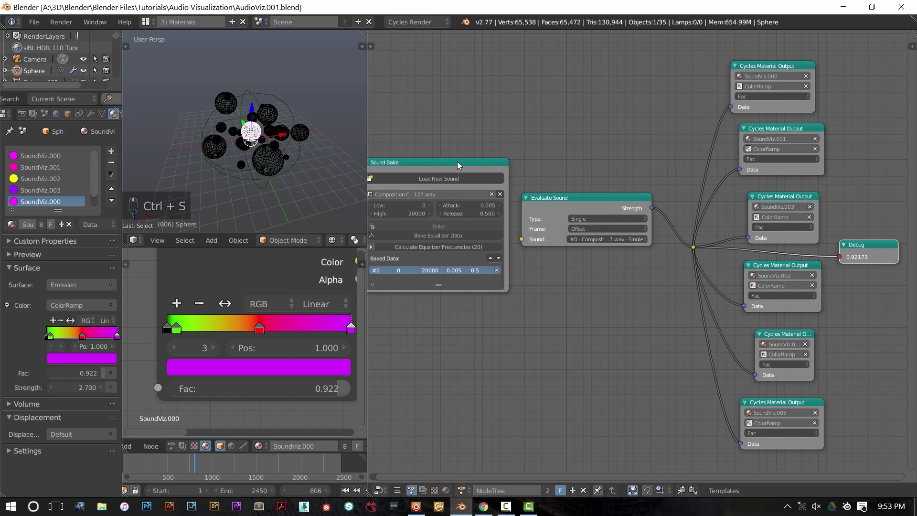
left_click(478, 162)
left_click(561, 203)
middle_click_drag(673, 323, 611, 335)
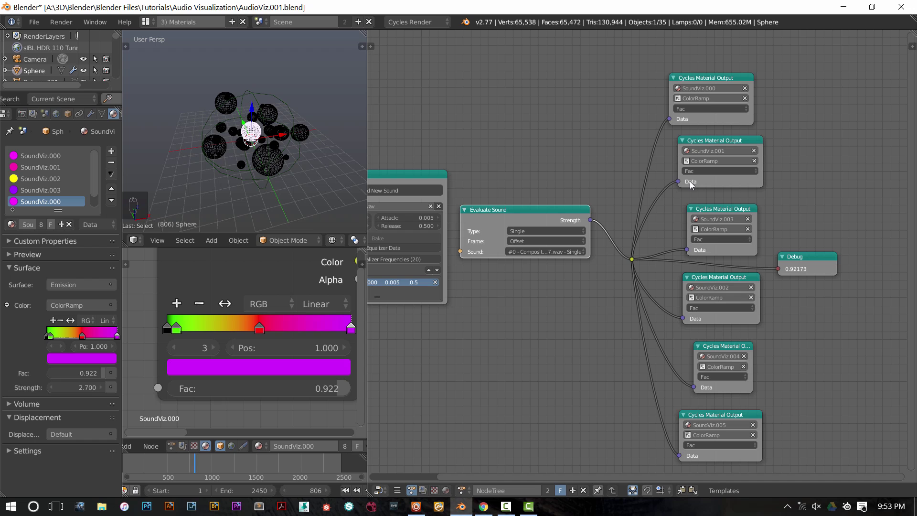
Switch the 3D view to solid shading and select several spheres in turn to check their assigned materials.
key("z")
scroll(257, 181, "up", 4)
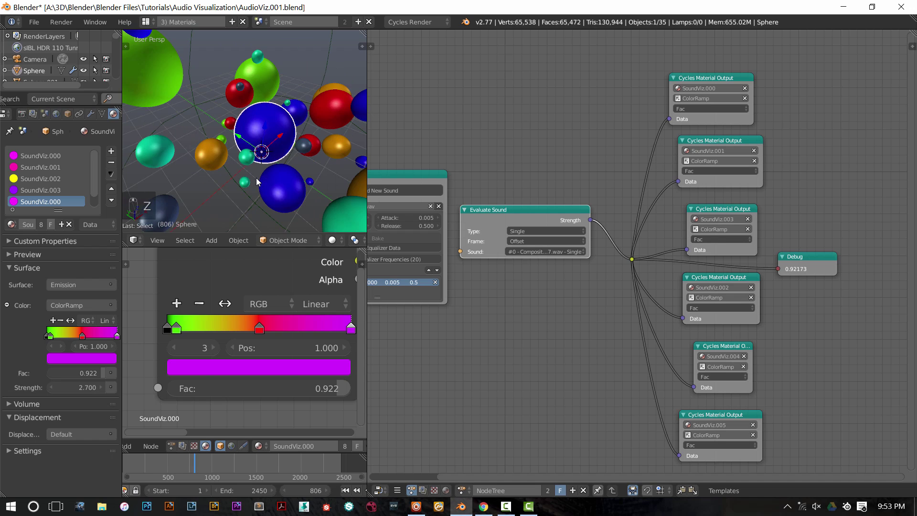
scroll(256, 181, "down", 8)
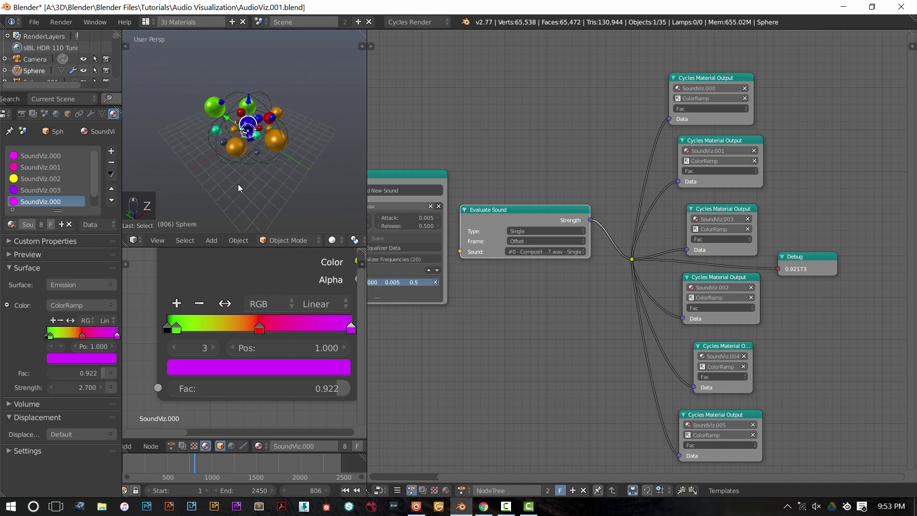
middle_click_drag(238, 184, 260, 159)
right_click(254, 153)
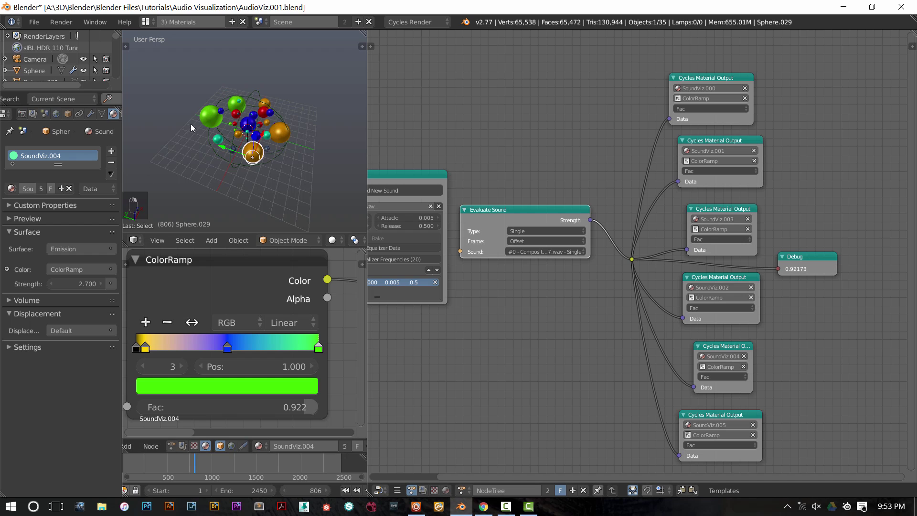
right_click(204, 113)
right_click(242, 100)
right_click(269, 104)
right_click(287, 109)
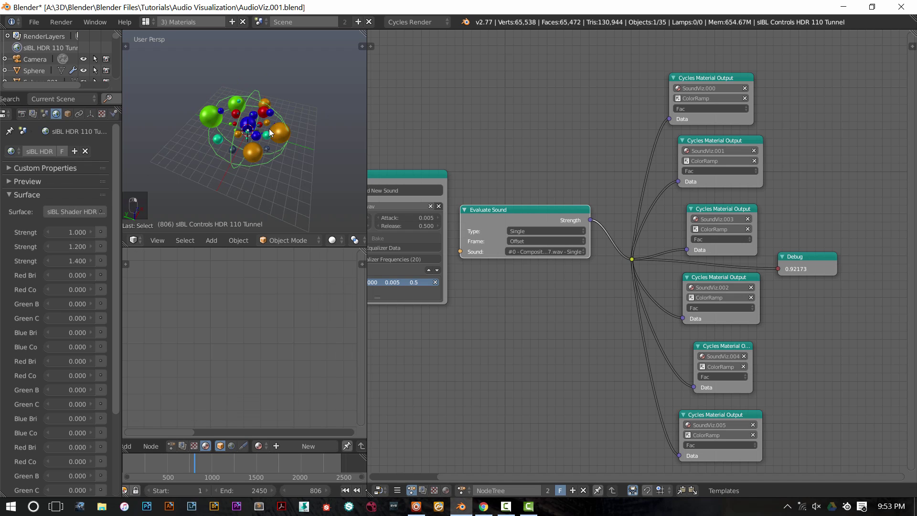
right_click(272, 137)
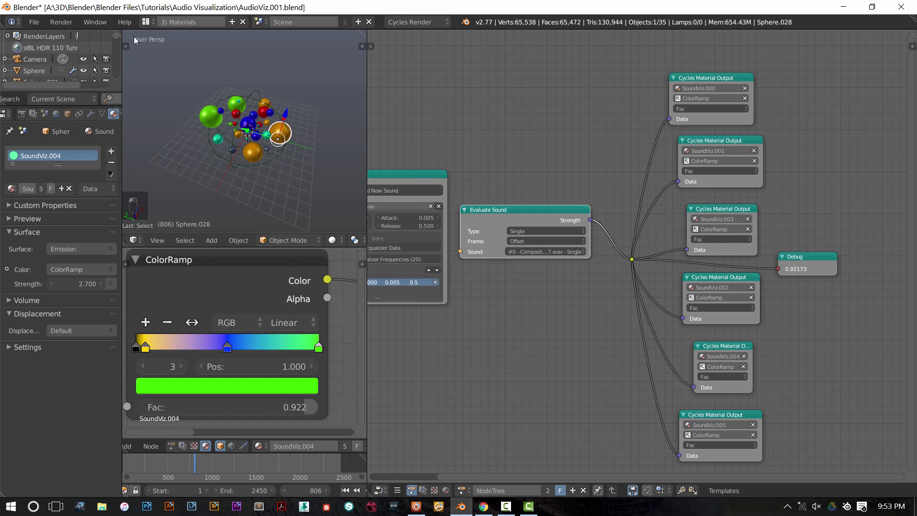
Change the screen layout to 1) Freespace.
left_click(146, 22)
left_click(165, 44)
left_click(149, 18)
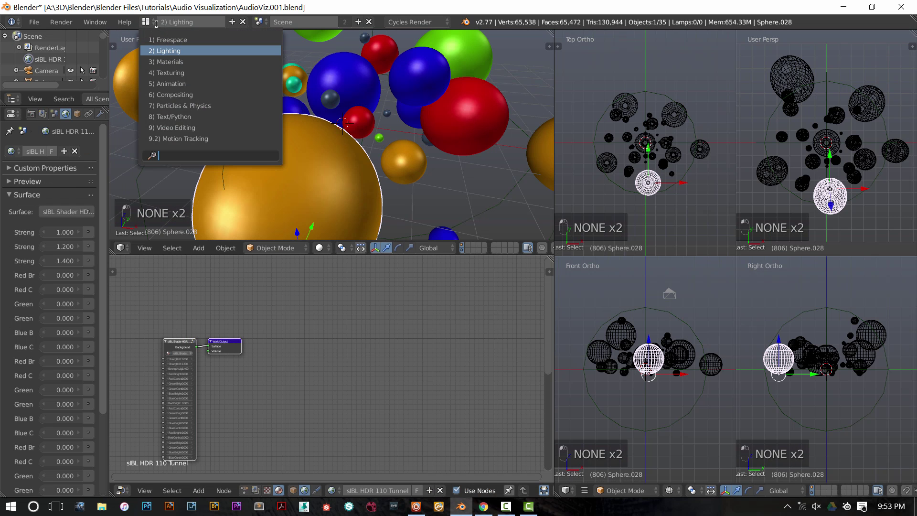
left_click(150, 22)
left_click(215, 44)
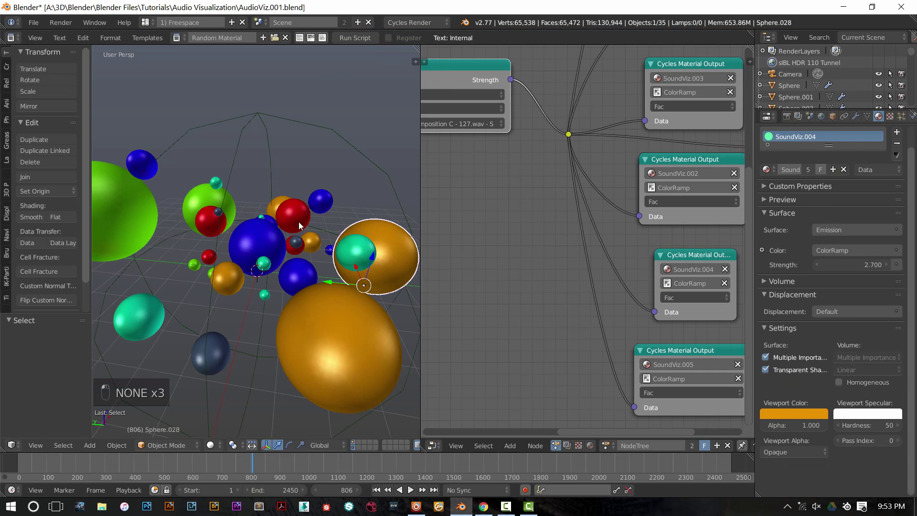
Show only the first layer, clear the selection and select the large central sphere.
scroll(299, 221, "down", 5)
scroll(270, 288, "up", 3)
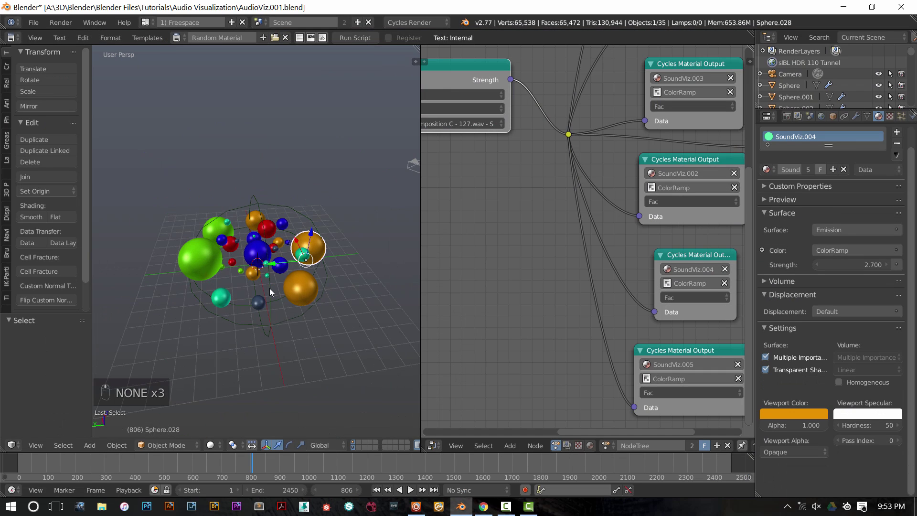
left_click(353, 445)
key("a")
right_click(265, 258)
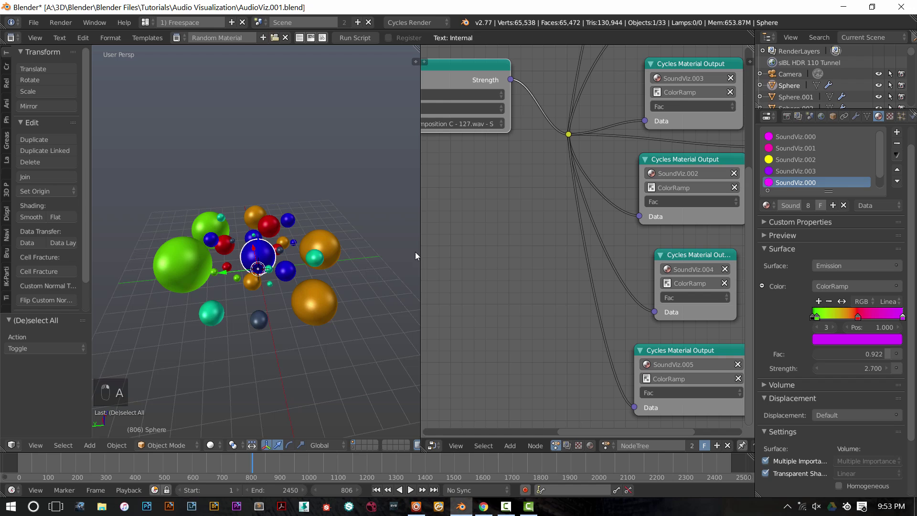
Examine the central sphere in wireframe and solid shading and look through its list of SoundViz material slots.
scroll(357, 268, "down", 4)
scroll(338, 299, "up", 5)
scroll(338, 298, "up", 2)
scroll(338, 298, "down", 3)
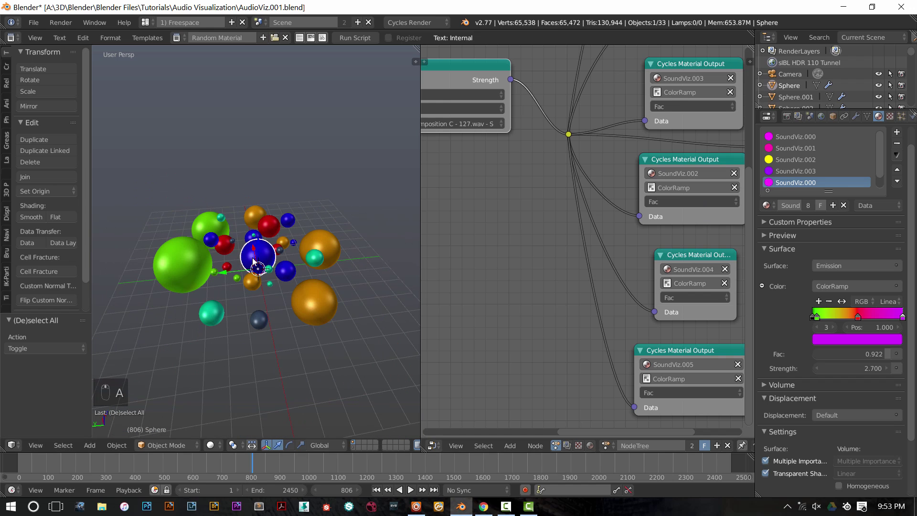
key("z")
key("z")
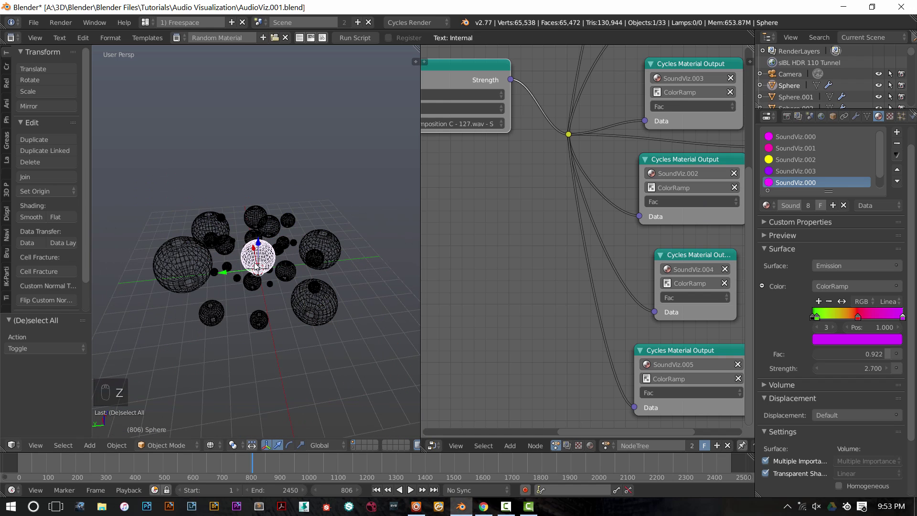
scroll(883, 162, "down", 1)
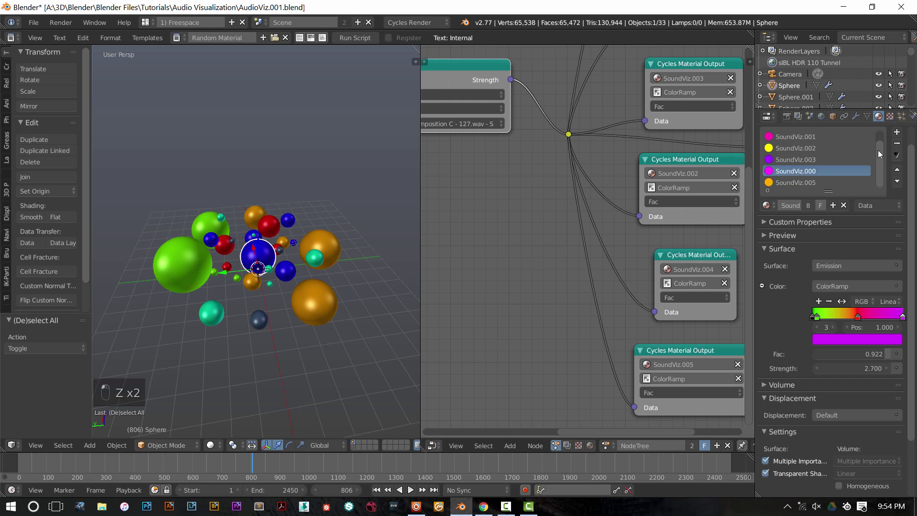
Select four of the surrounding spheres in turn to check which SoundViz material each one uses.
right_click(326, 246)
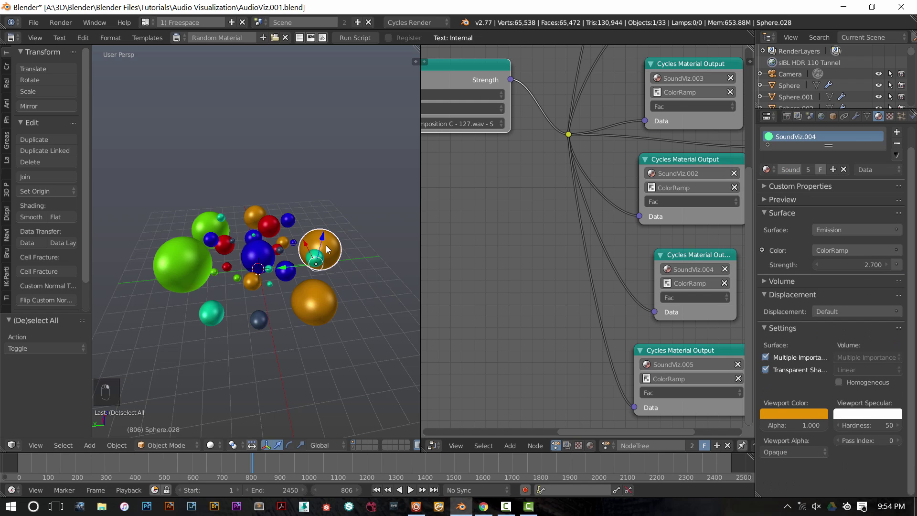
right_click(225, 226)
right_click(173, 268)
right_click(207, 311)
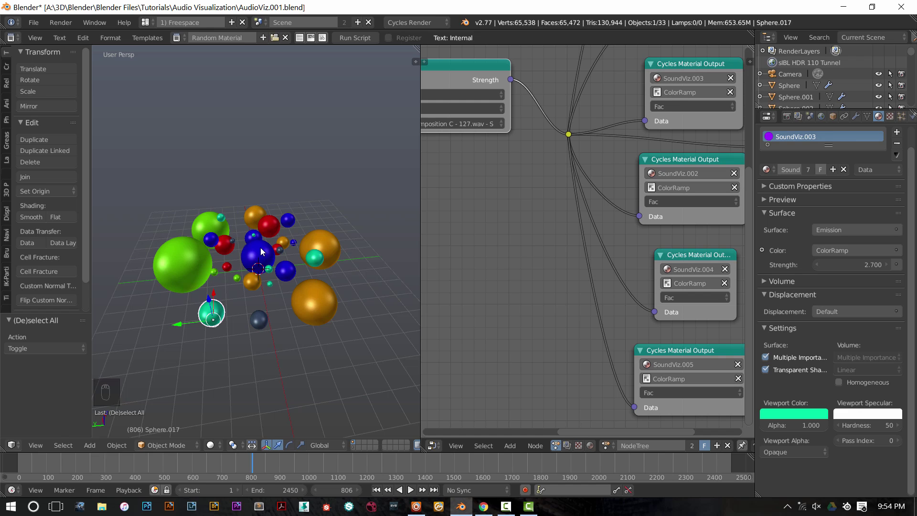
Enlarge the text editor to view the Random Material script, and collapse it again.
left_click_drag(331, 45, 276, 248)
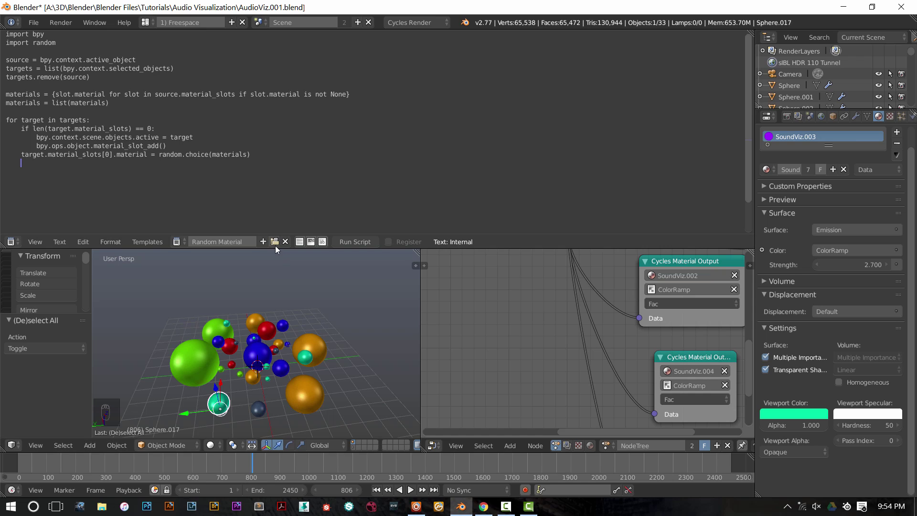
left_click_drag(275, 249, 266, 7)
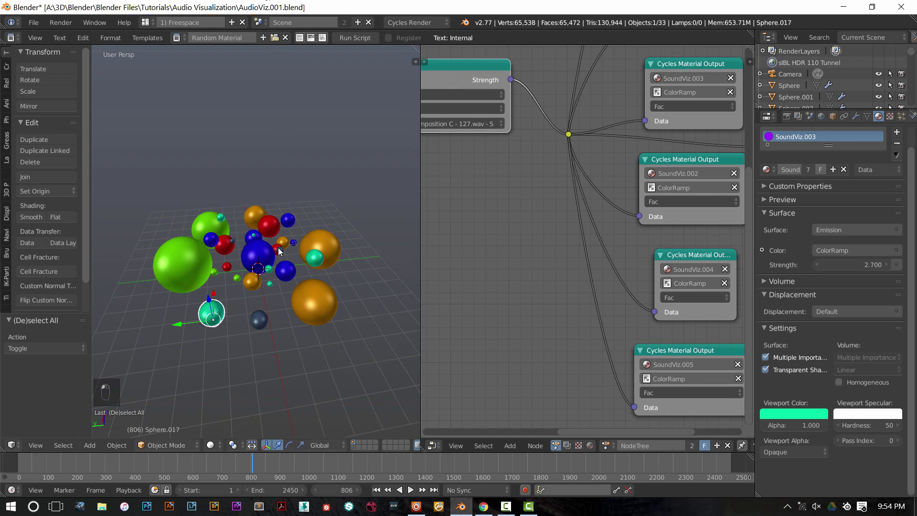
Select all the spheres with the central one active and run the Random Material script several times to shuffle their materials.
right_click(262, 249)
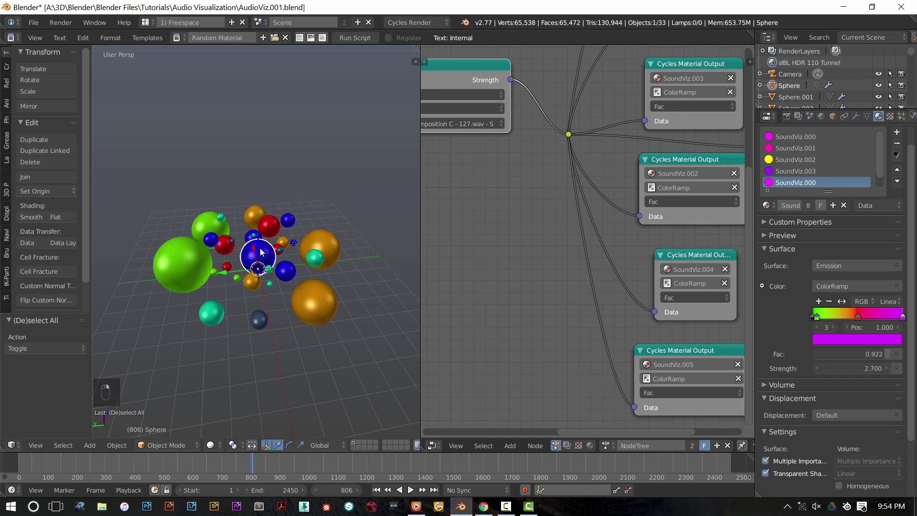
scroll(259, 253, "up", 3)
scroll(259, 254, "down", 3)
key("a")
key("a")
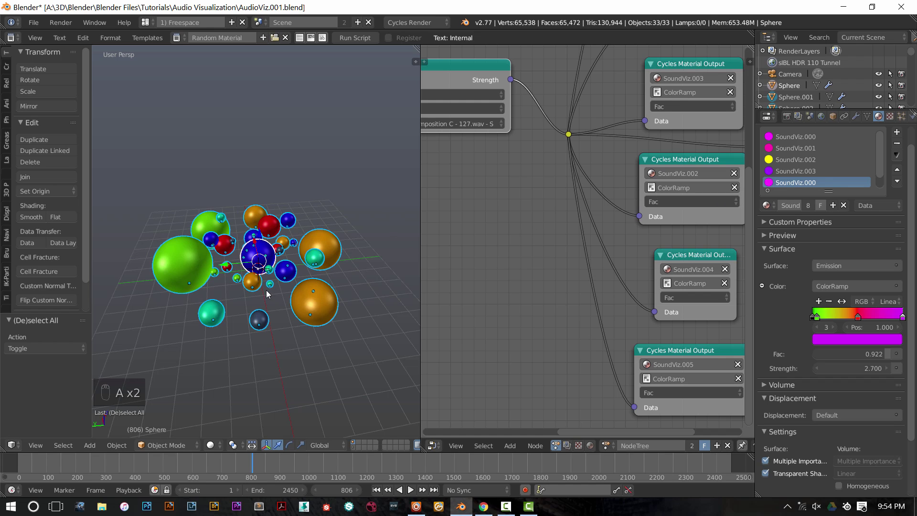
scroll(267, 288, "down", 1)
scroll(267, 288, "up", 3)
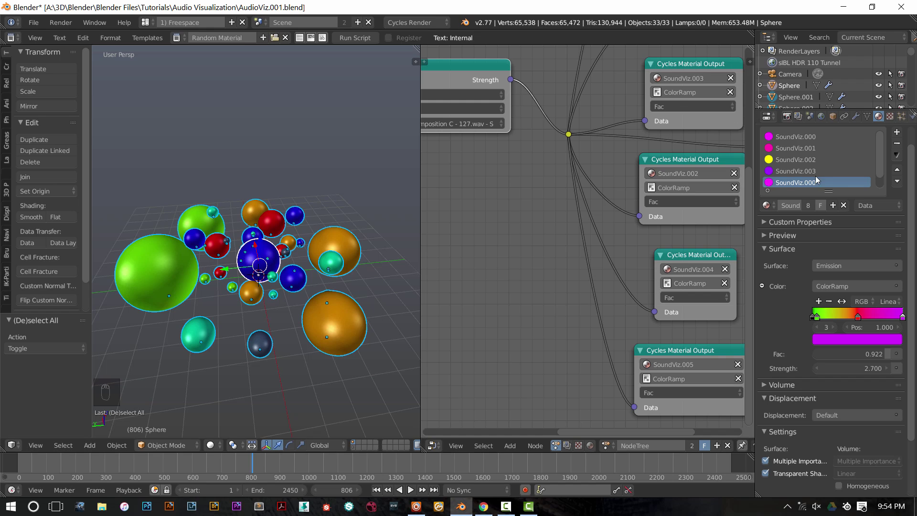
left_click(345, 37)
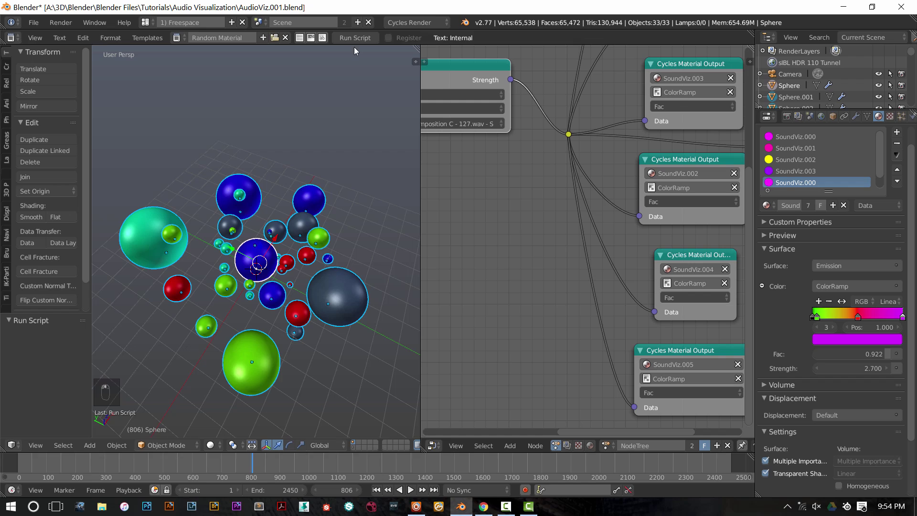
left_click(353, 40)
left_click(352, 40)
left_click(353, 40)
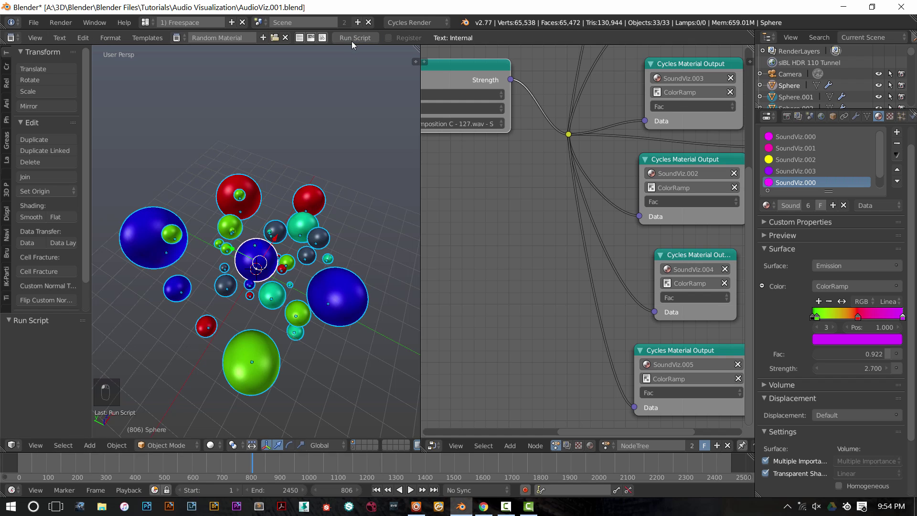
left_click(350, 41)
left_click(350, 41)
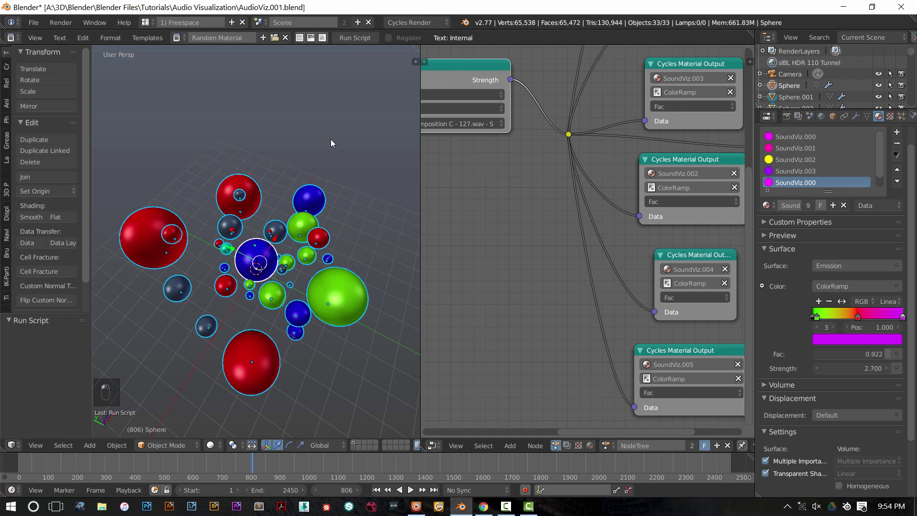
middle_click_drag(203, 309, 218, 258)
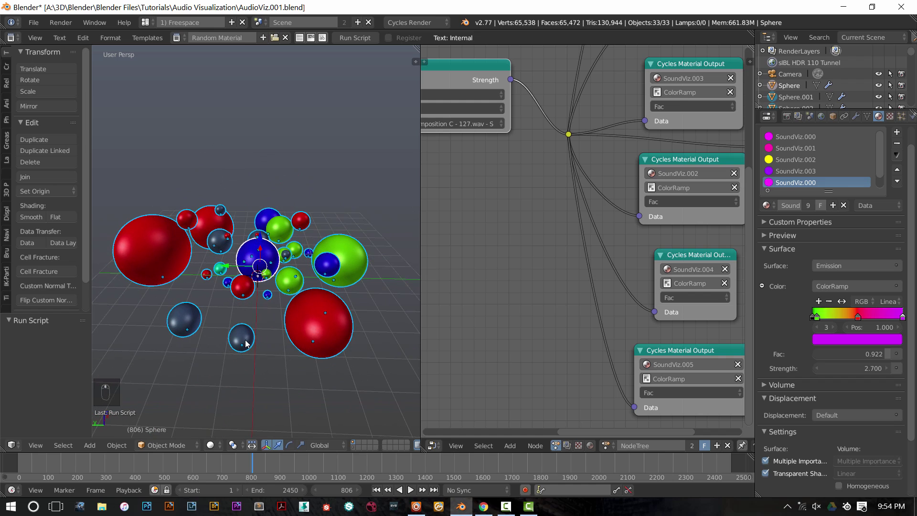
Select the central sphere and replace the duplicate SoundViz.000 material in its slot list with SoundViz.004.
right_click(241, 337)
right_click(268, 253)
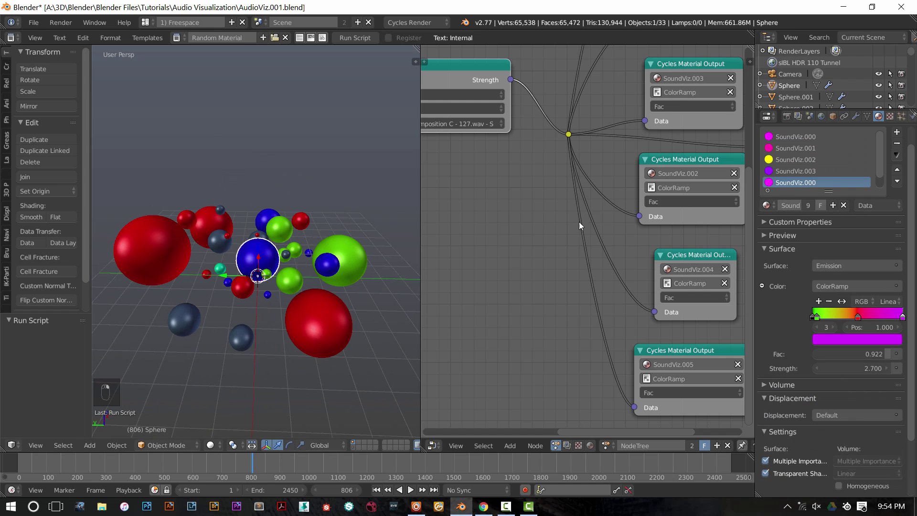
scroll(858, 153, "down", 1)
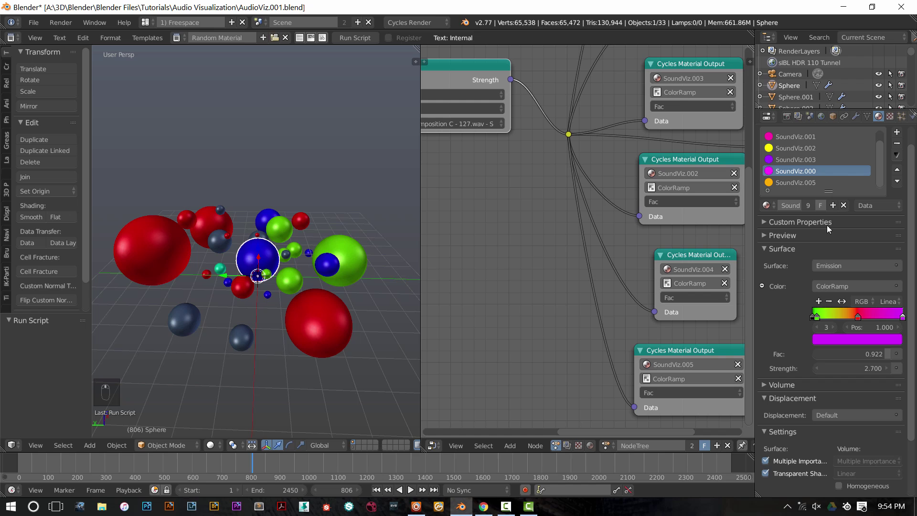
left_click(766, 205)
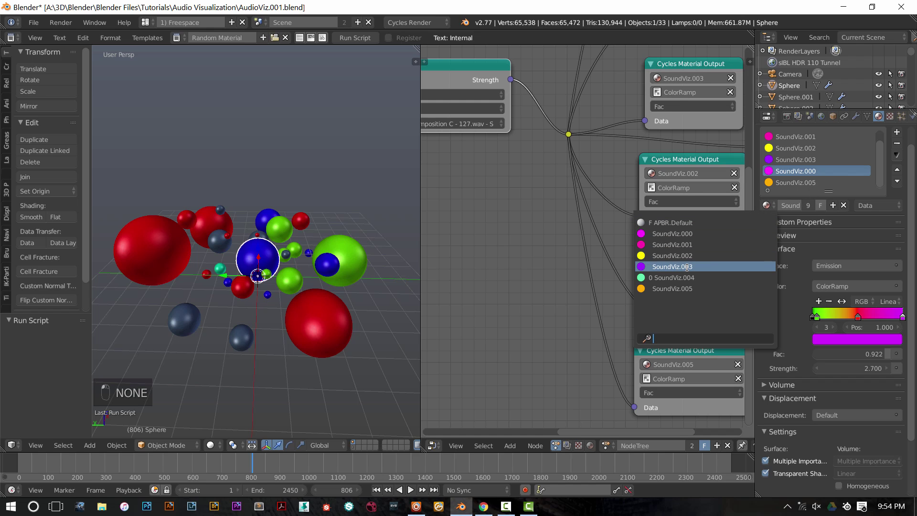
left_click(688, 277)
scroll(815, 161, "up", 1)
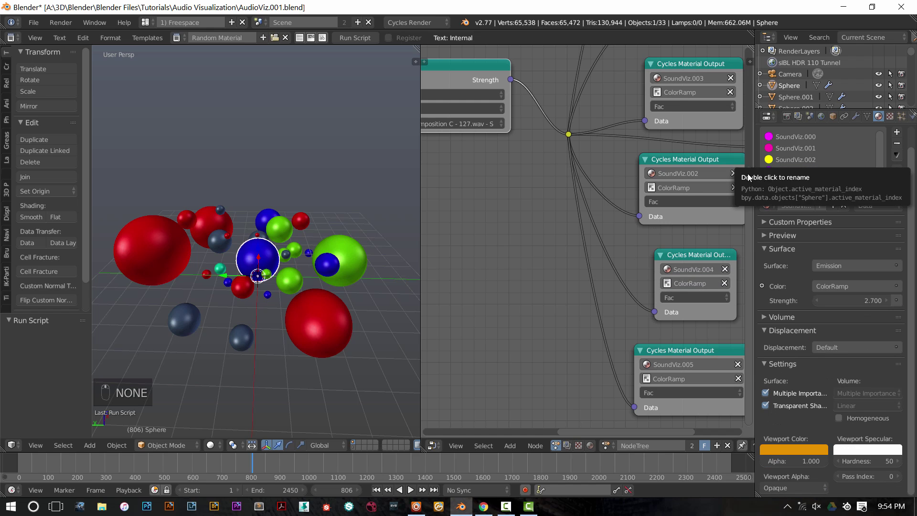
Reselect every sphere with the central one active and rerun the Random Material script repeatedly to redistribute all six SoundViz materials.
middle_click_drag(300, 204, 268, 261)
key("a")
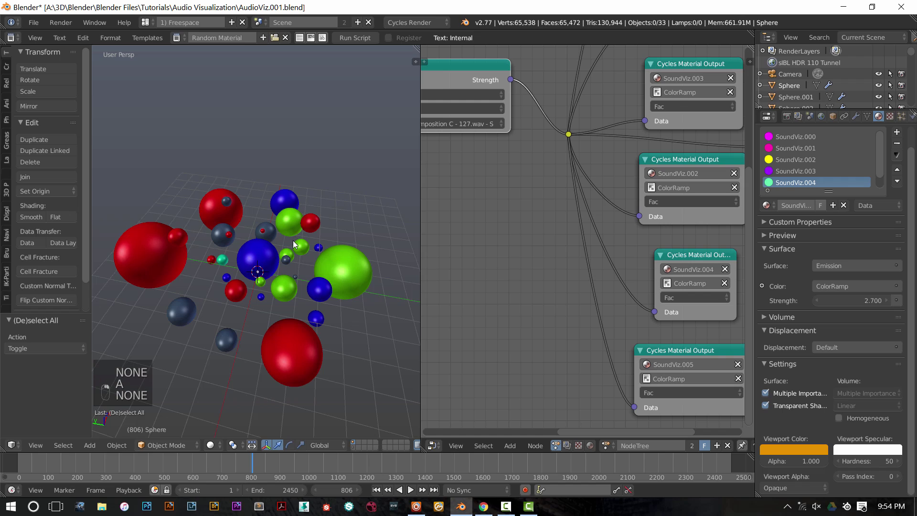
right_click(268, 260)
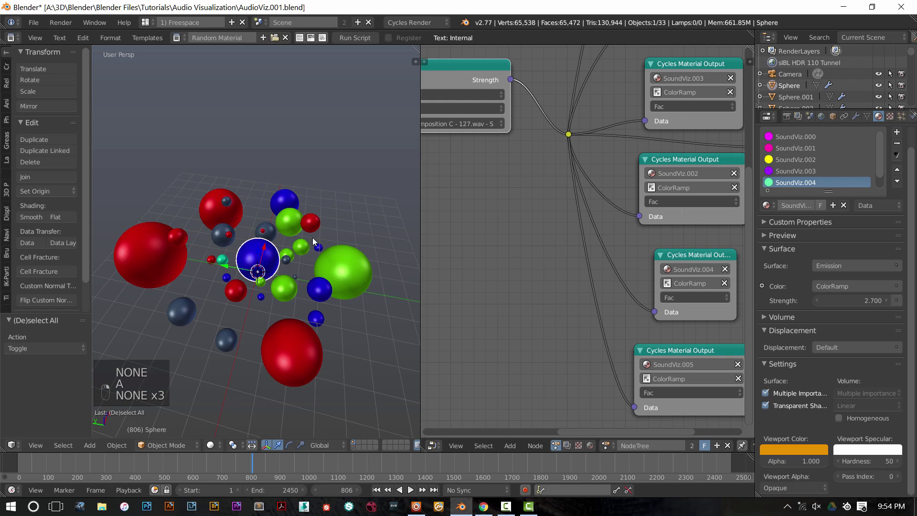
key("a")
key("a")
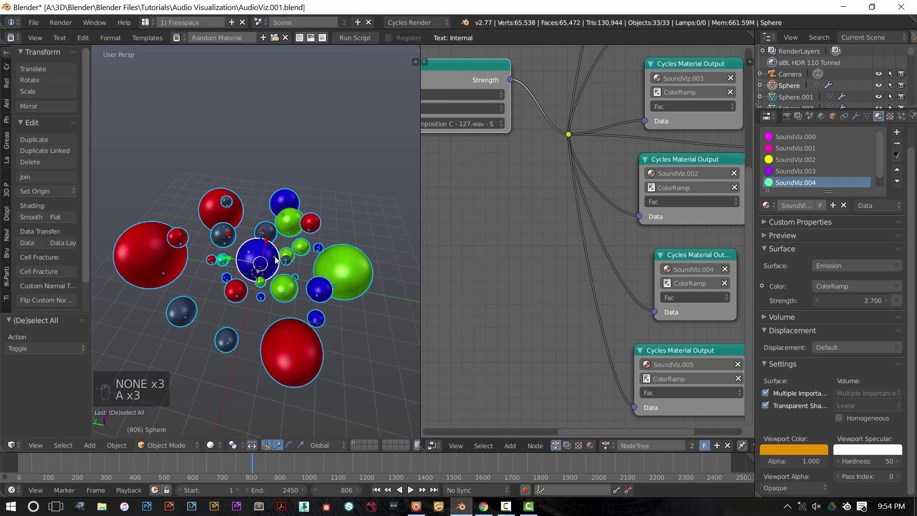
left_click(352, 39)
left_click(349, 40)
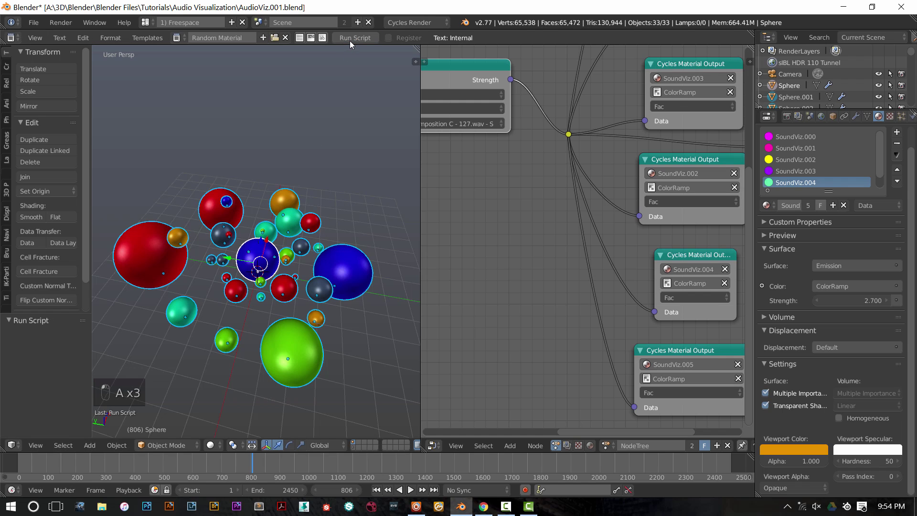
left_click(347, 40)
left_click(346, 39)
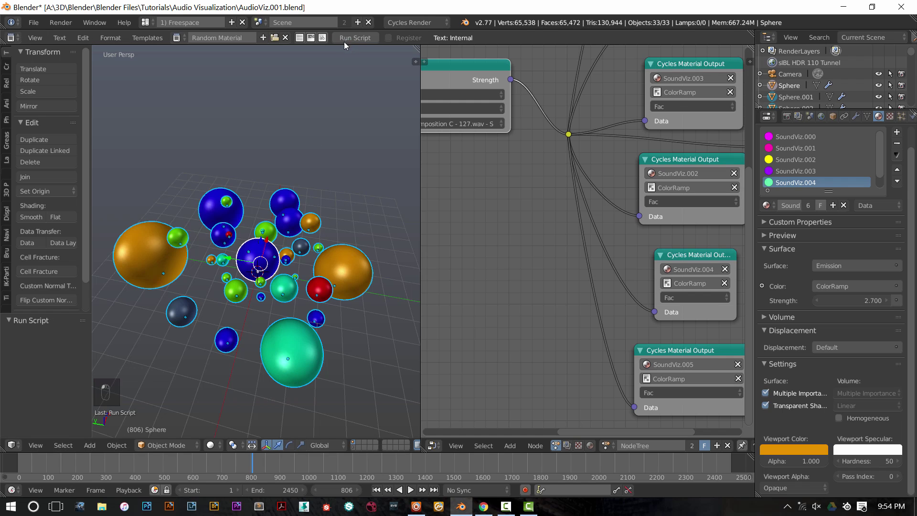
left_click(343, 42)
left_click(342, 41)
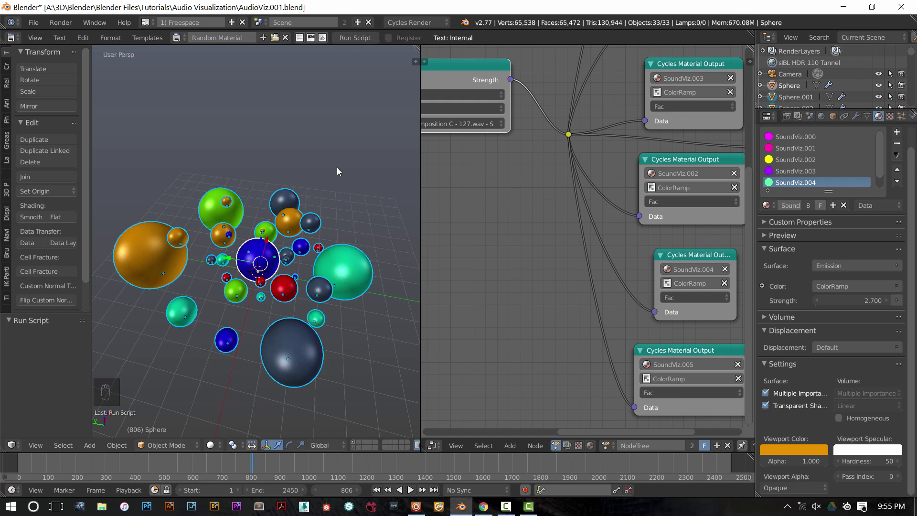
middle_click_drag(337, 168, 294, 184)
left_click(349, 39)
left_click(347, 39)
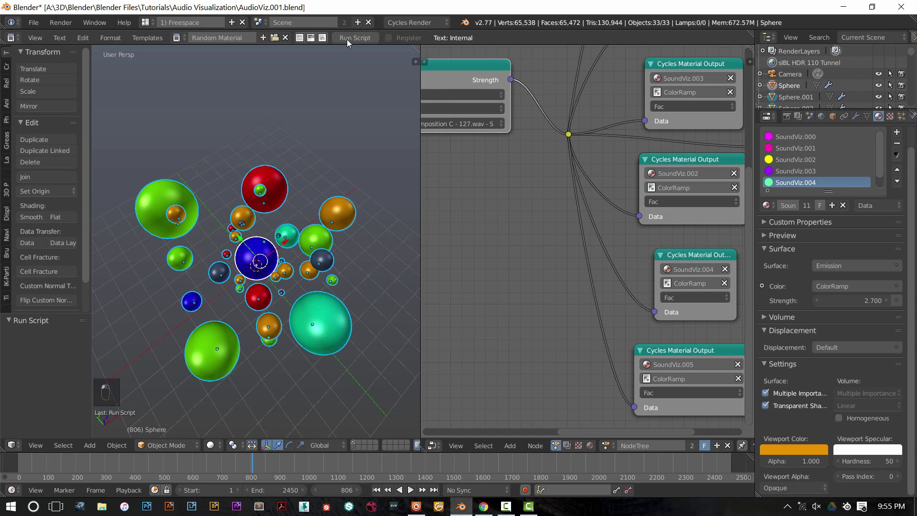
Save the file over the existing AudioViz.001.blend and view the recoloured spheres from several angles.
middle_click_drag(269, 191, 310, 168)
key("ctrl+s")
left_click(308, 163)
scroll(317, 156, "down", 3)
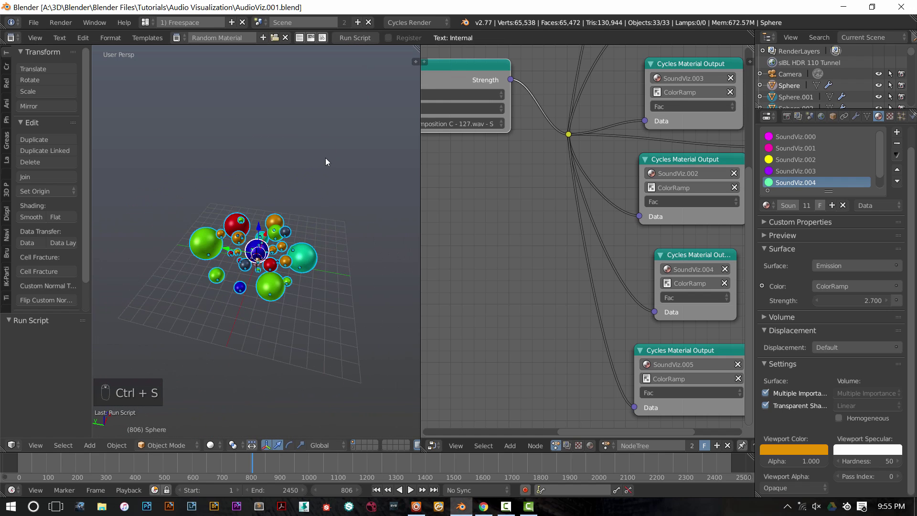
scroll(325, 157, "up", 2)
middle_click_drag(246, 166, 332, 199)
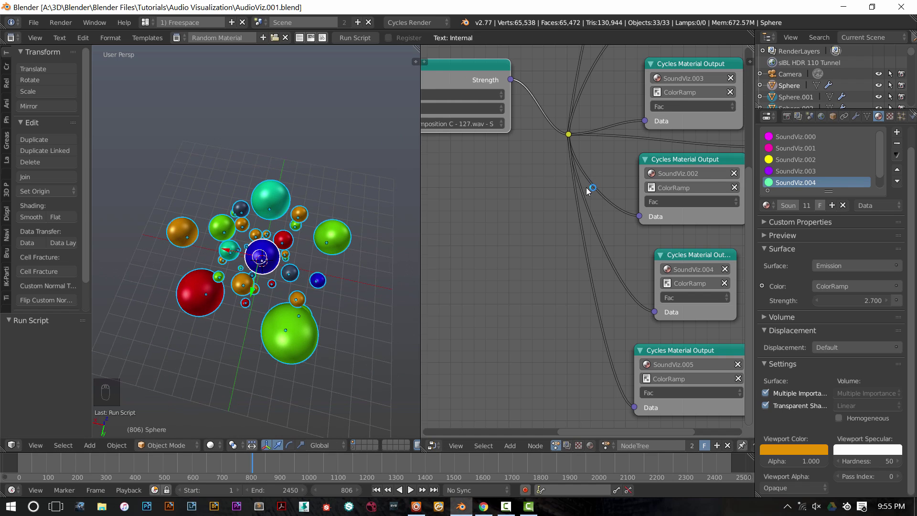
Review the Evaluate Sound node's links to the material outputs, and change the screen layout to Materials.
scroll(578, 217, "down", 3)
middle_click_drag(484, 239, 634, 231)
middle_click_drag(560, 231, 445, 269)
scroll(589, 221, "down", 1)
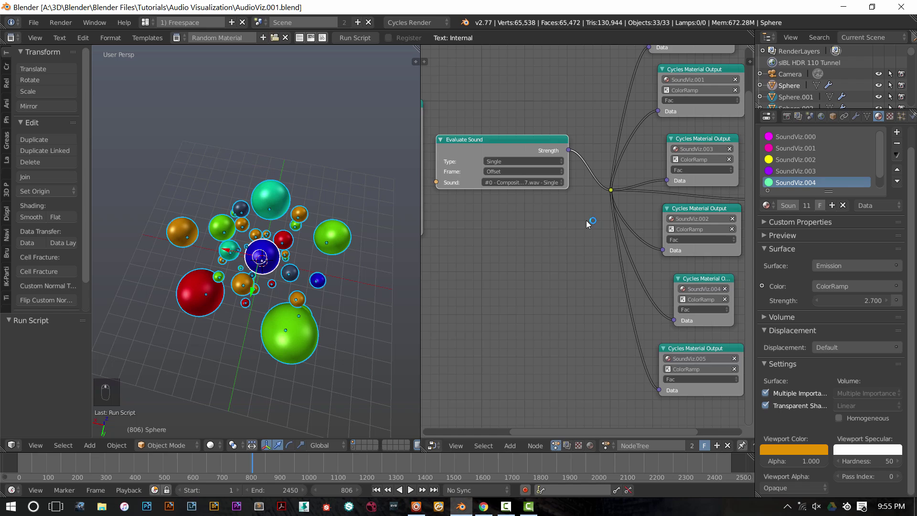
scroll(589, 221, "up", 1)
middle_click_drag(671, 132, 595, 151)
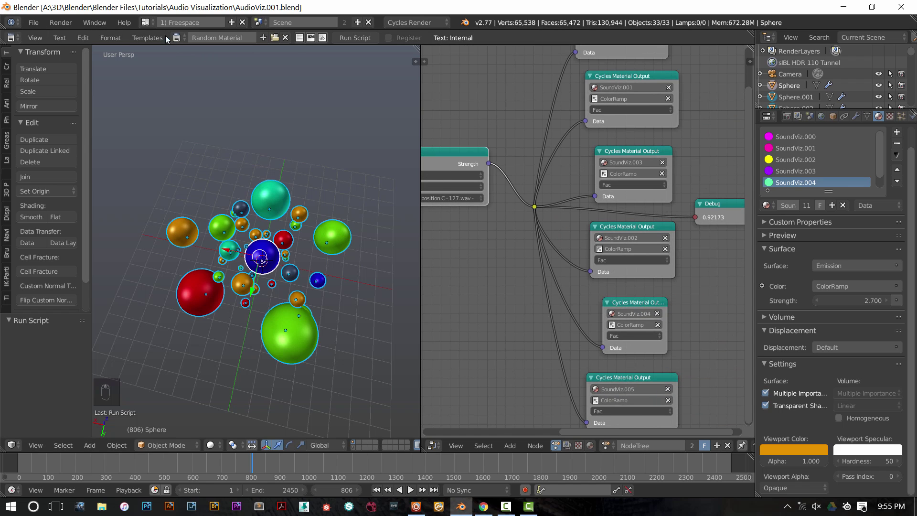
left_click(150, 22)
left_click(164, 62)
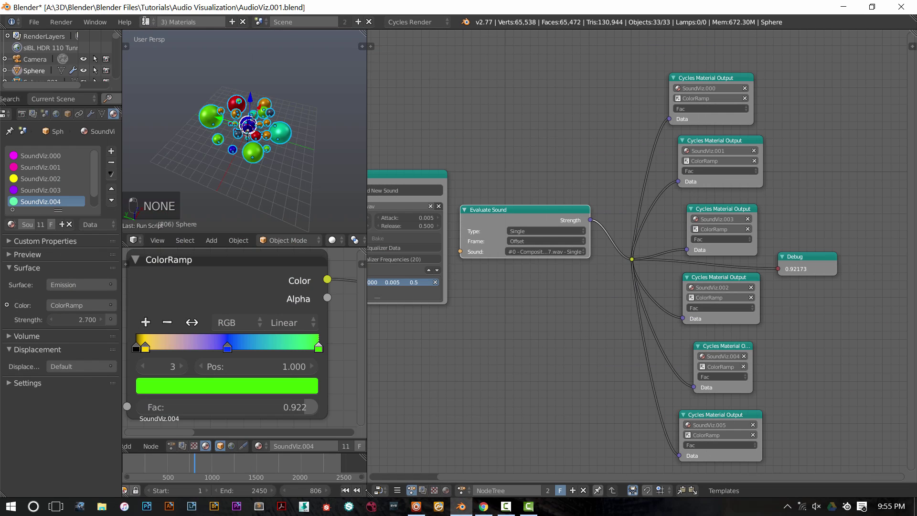
scroll(182, 285, "down", 1)
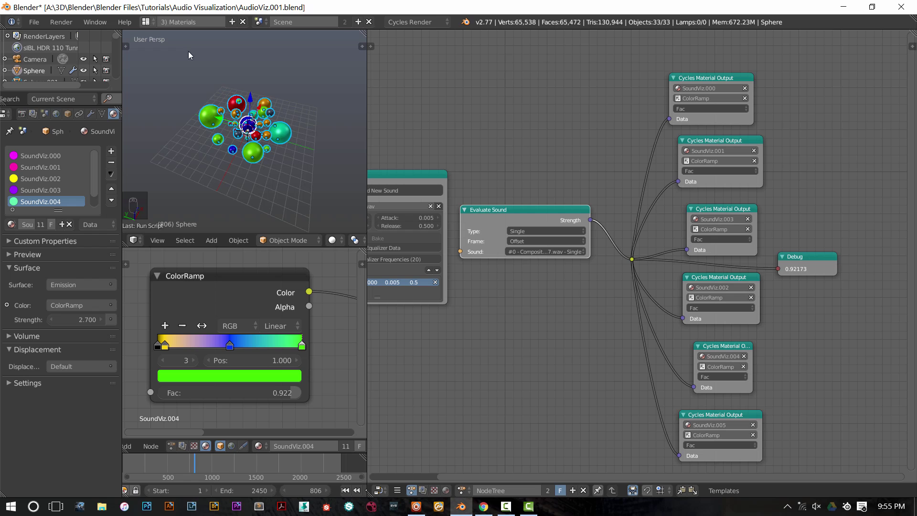
View the scene through the camera with the sIBL controls' layer shown, select the controls object and preview in rendered shading.
key("KP_0")
scroll(334, 242, "down", 4)
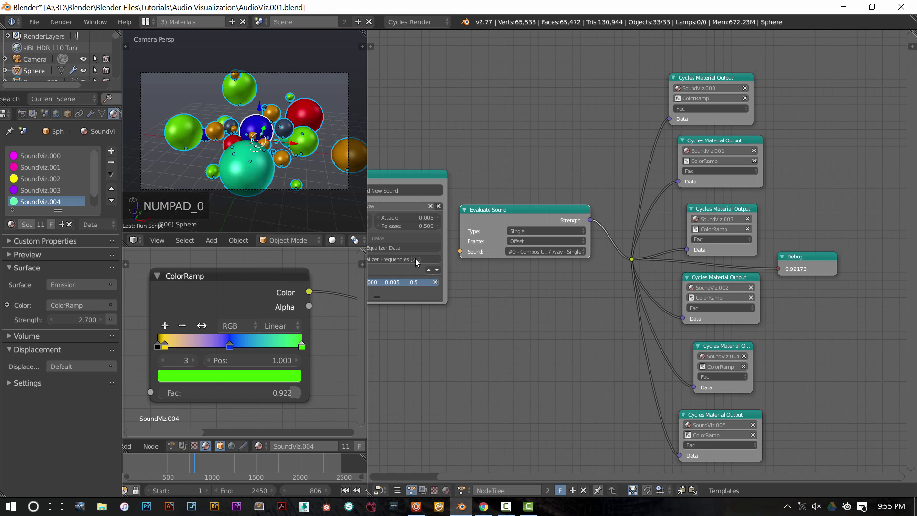
scroll(332, 241, "down", 10)
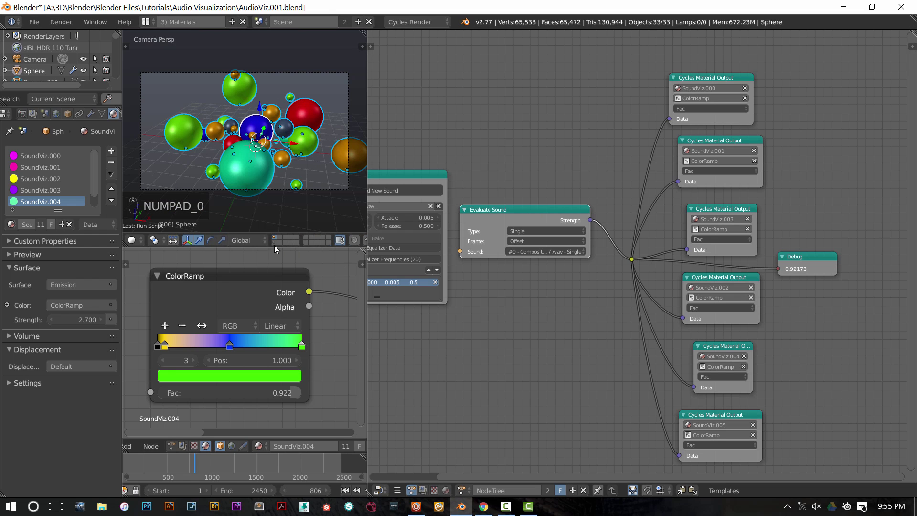
left_click(274, 243, "shift")
right_click(205, 90)
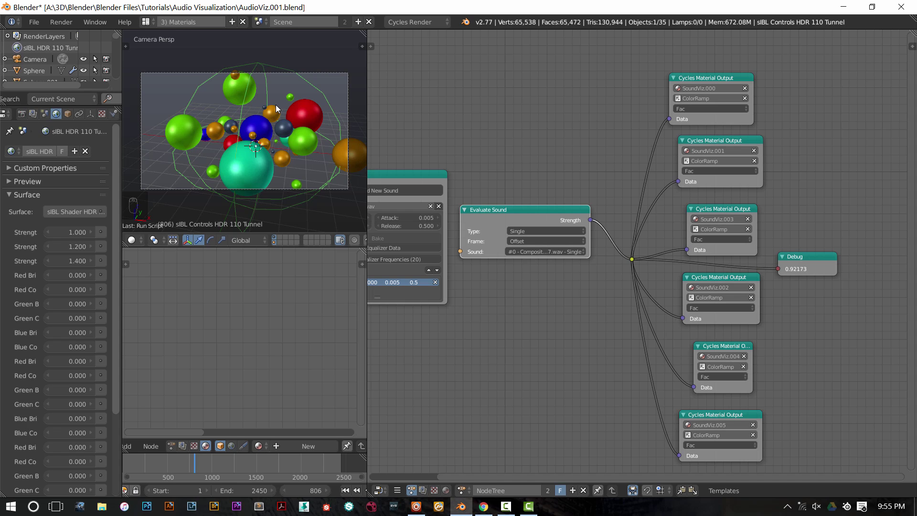
key("shift+z")
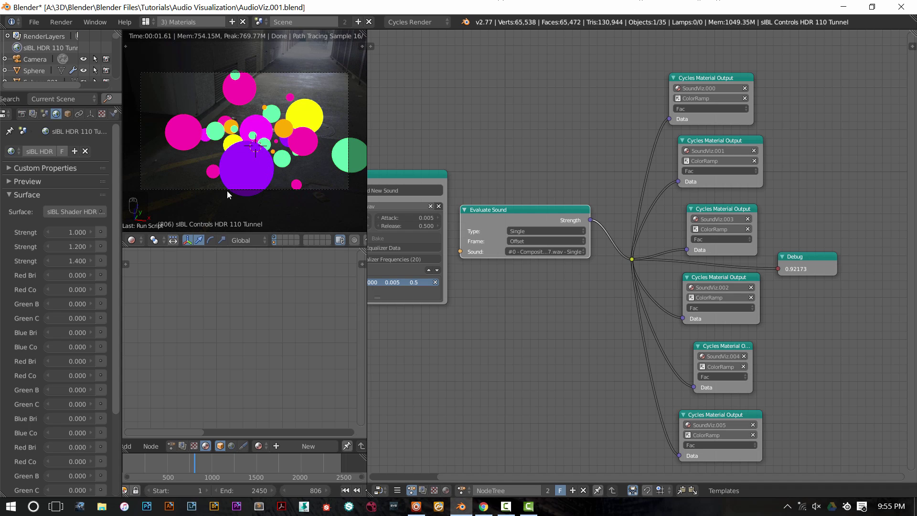
Scrub the timeline in the rendered preview, bring up the Composition C project in Maschine, and return to Blender.
left_click(196, 460)
left_click_drag(196, 460, 302, 473)
left_click(415, 507)
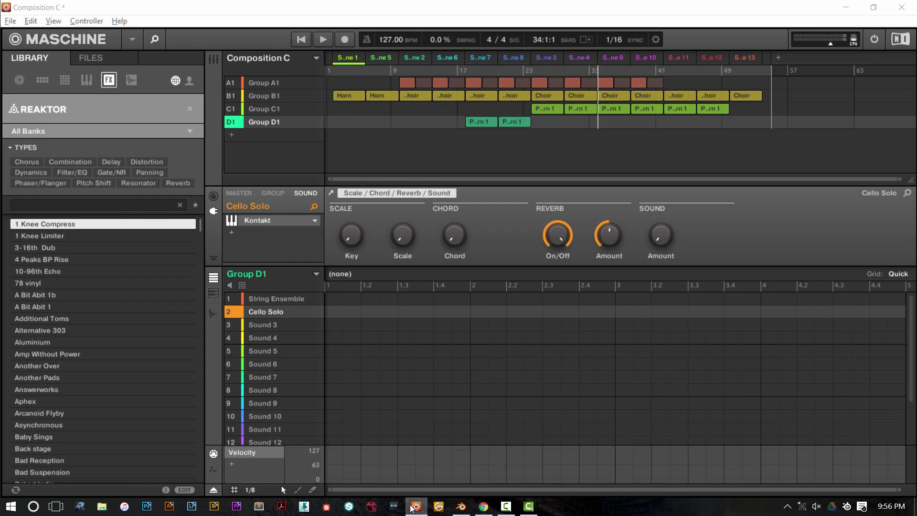
left_click(460, 506)
Scrub the timeline through frames 104, 405 and 1093 to compare the spheres' rendered colours with the sound strength.
left_click(213, 461)
left_click_drag(213, 462, 132, 468)
scroll(168, 462, "down", 2)
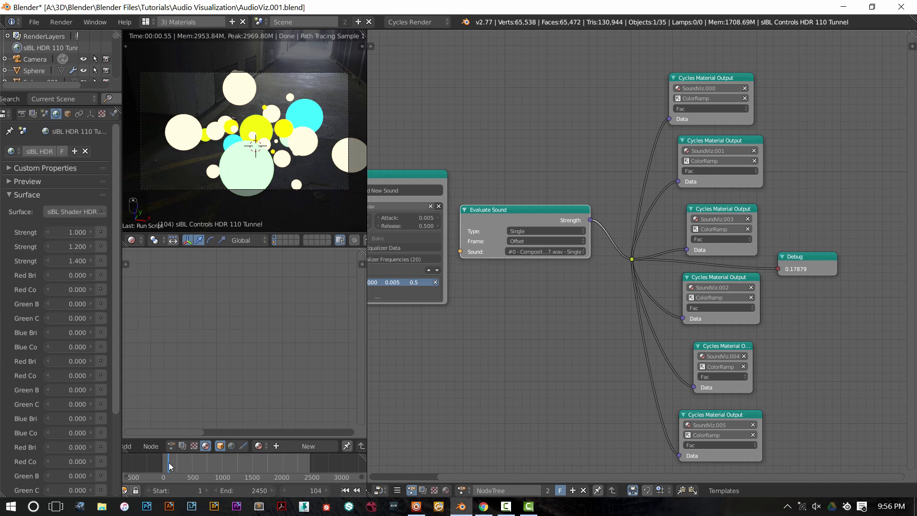
left_click(187, 463)
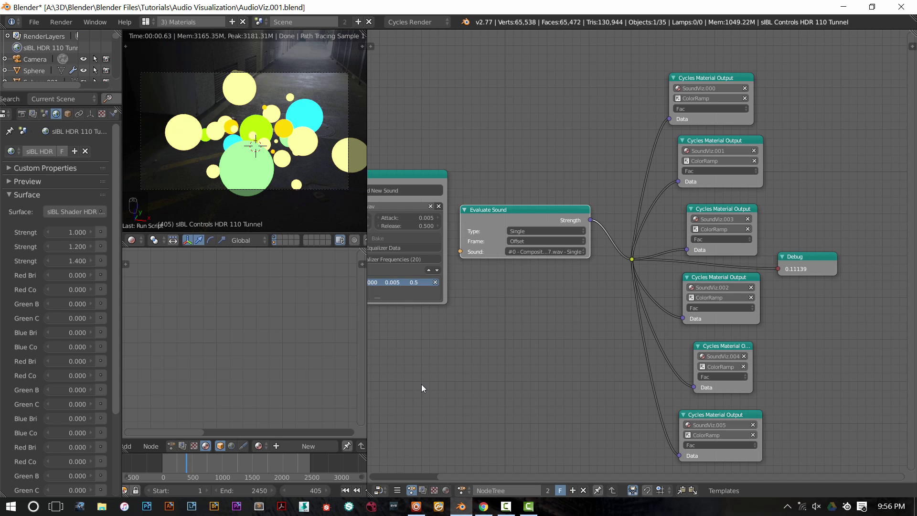
left_click_drag(210, 464, 230, 468)
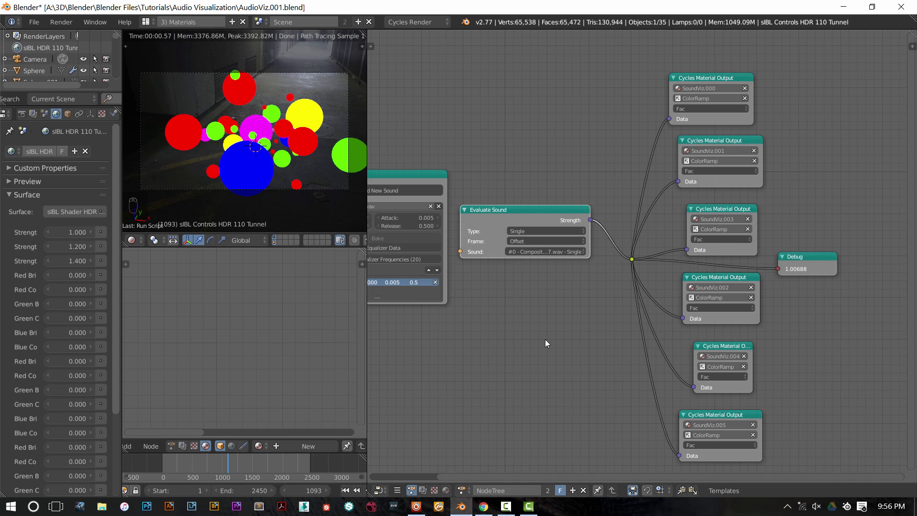
Start adding a new node to the sound-driven Animation Nodes tree.
key("shift+a")
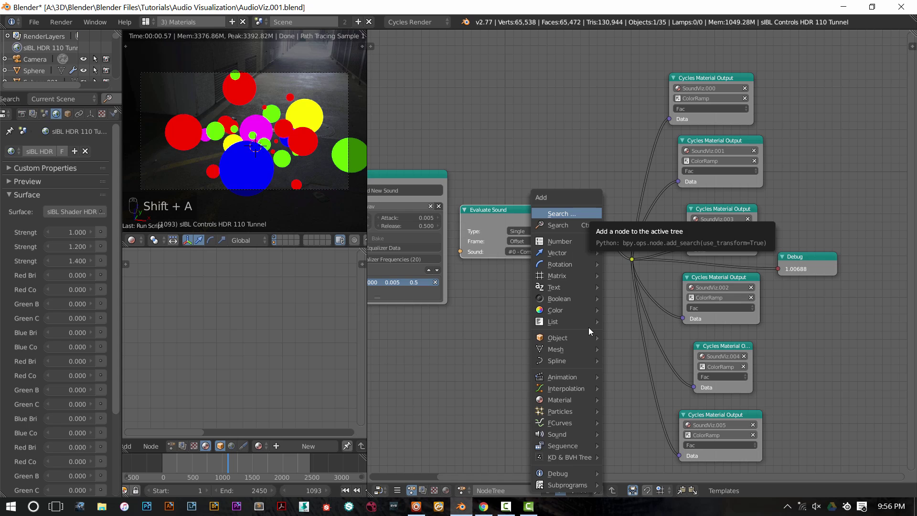